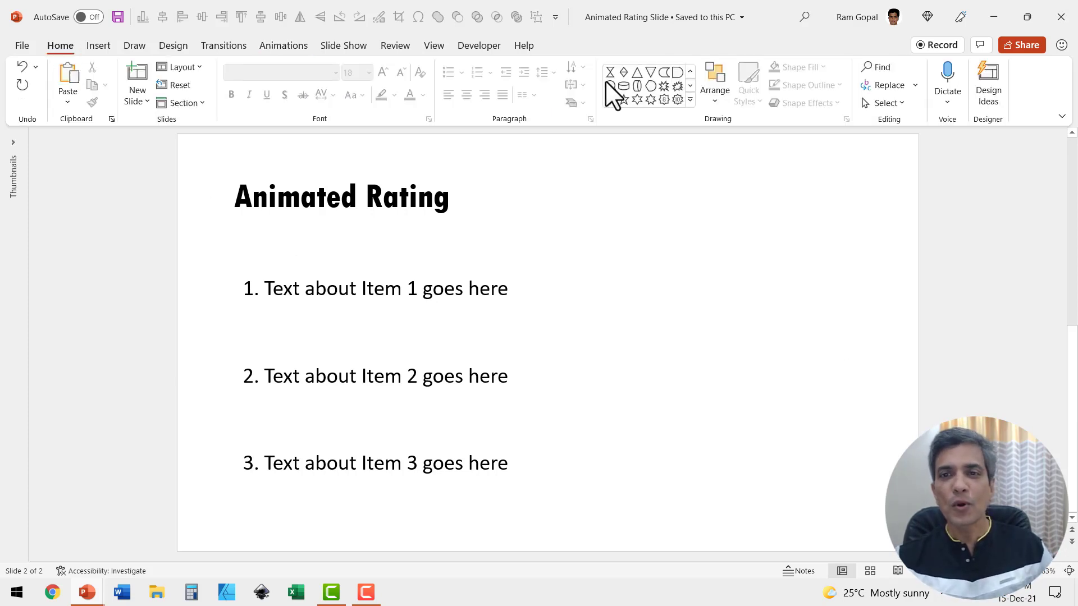
Choose the Star: 5 Points shape from the full shapes gallery
{"action": "left_click", "coordinate": [690, 100]}
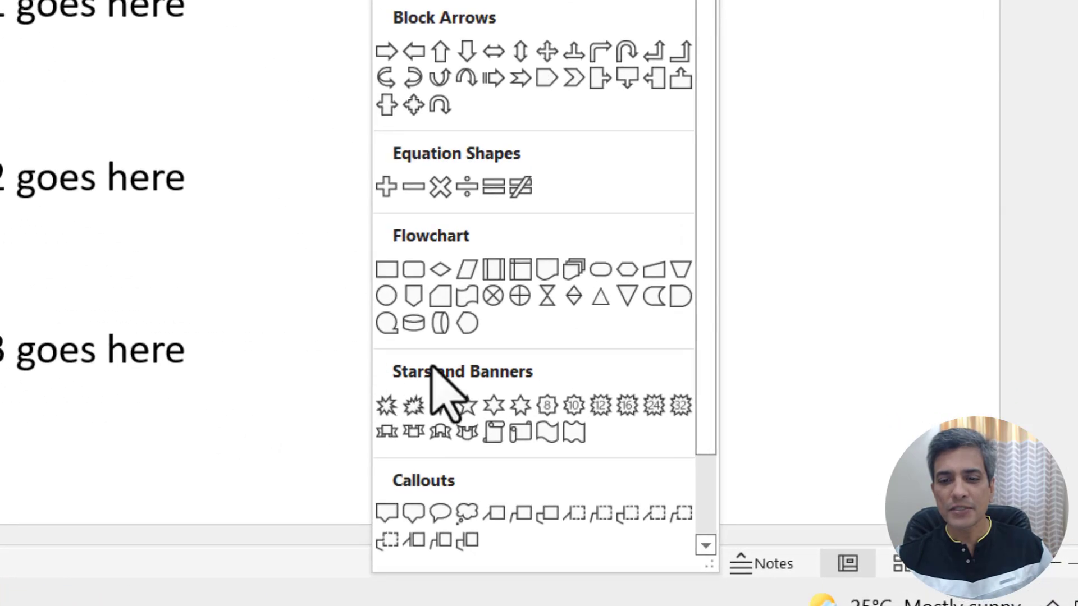
{"action": "left_click", "coordinate": [466, 405]}
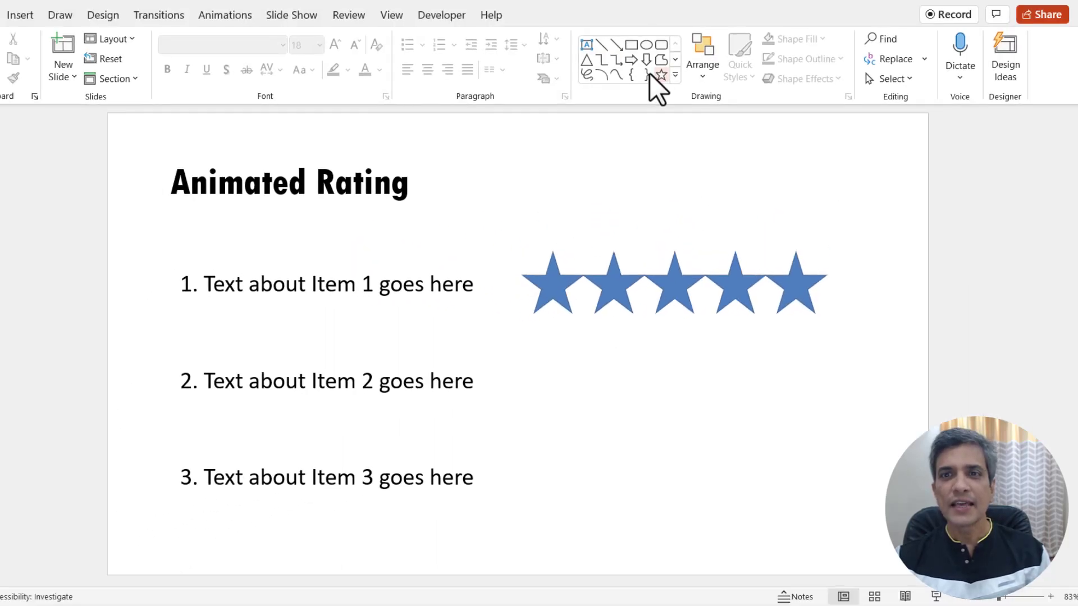
Draw a rectangle covering the row of stars and send it to the back
{"action": "left_click", "coordinate": [650, 72]}
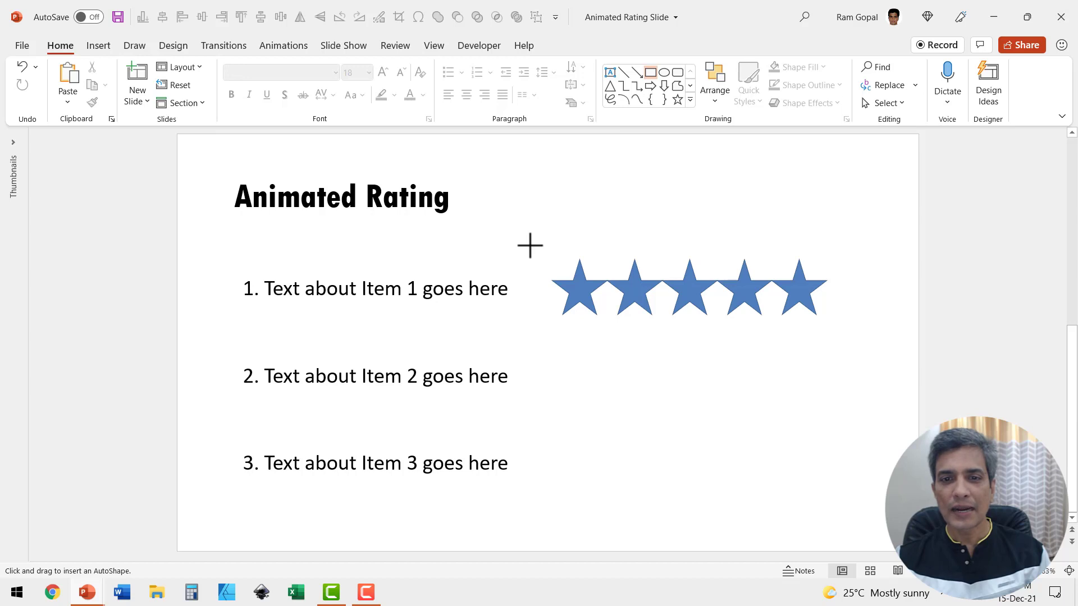
{"action": "left_click_drag", "start_coordinate": [533, 247], "coordinate": [847, 335]}
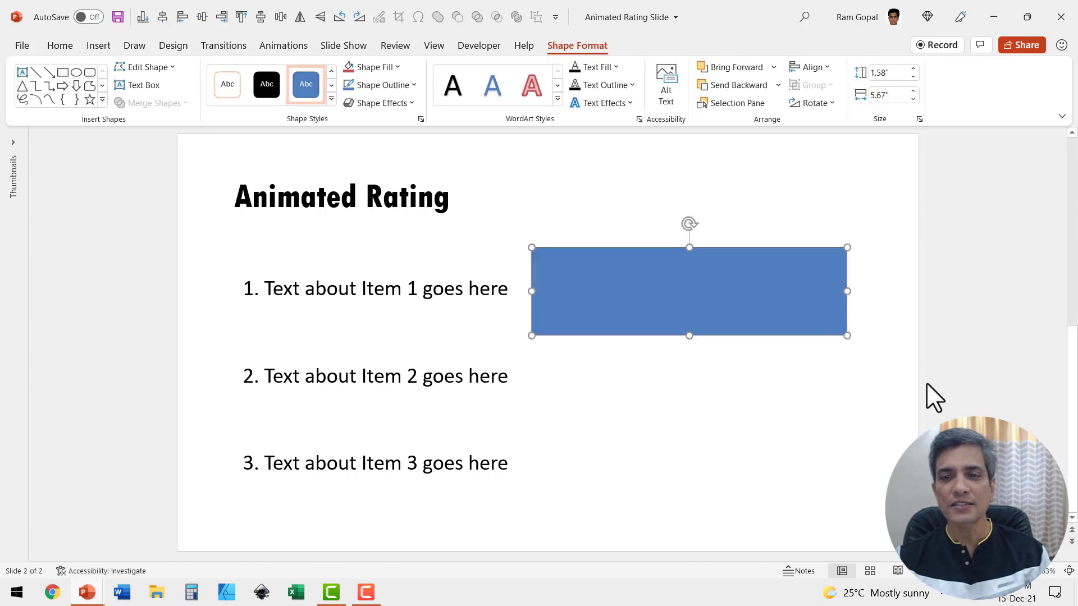
{"action": "right_click", "coordinate": [793, 284]}
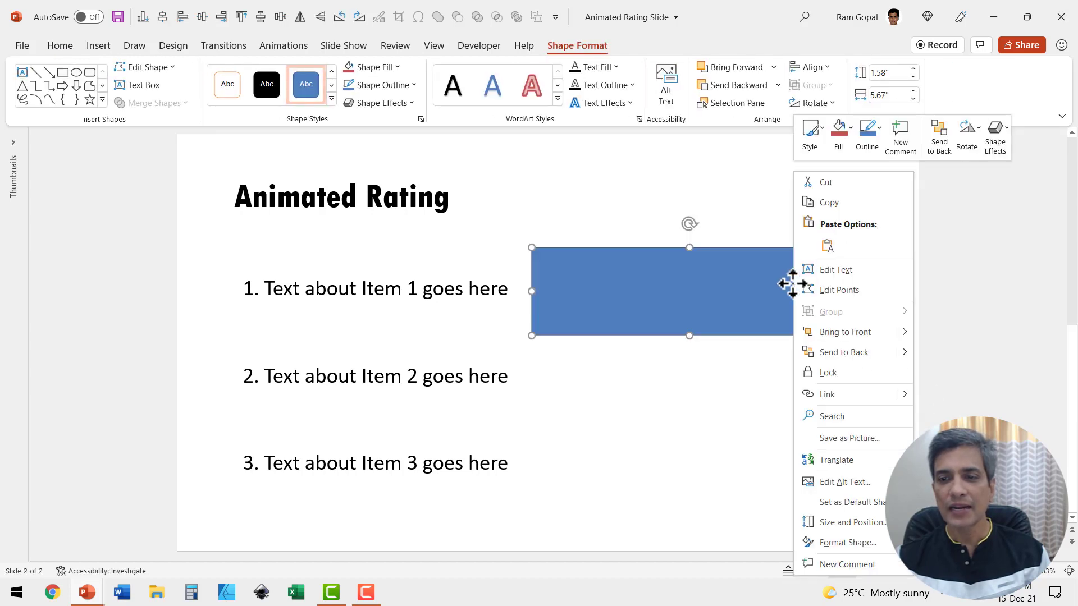
{"action": "left_click", "coordinate": [842, 352]}
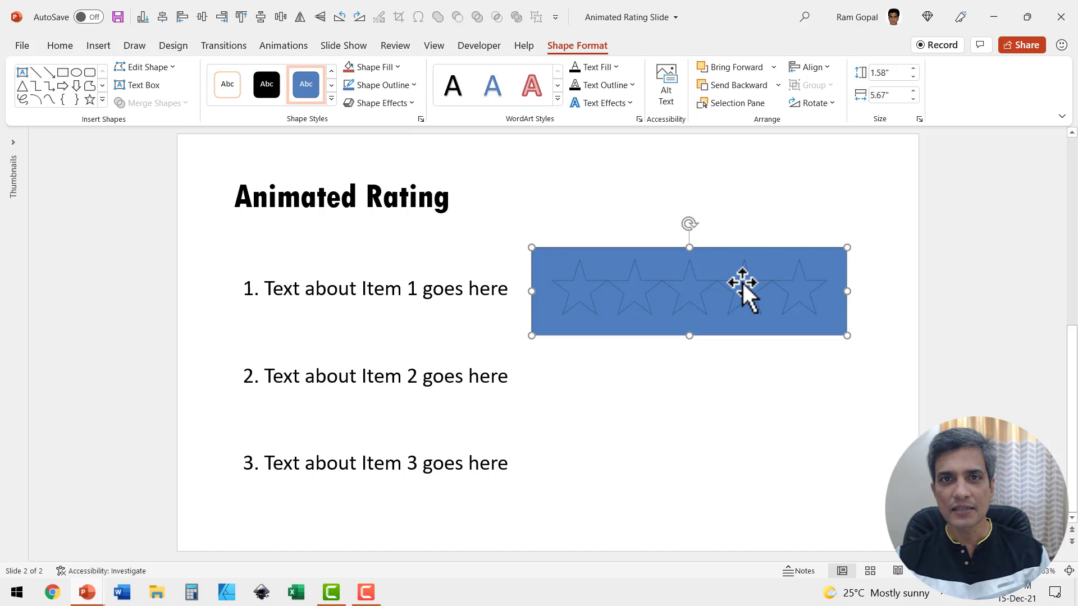
{"action": "key", "text": "Escape"}
Select the rectangle with all five stars and subtract the stars from it
{"action": "left_click", "coordinate": [838, 263]}
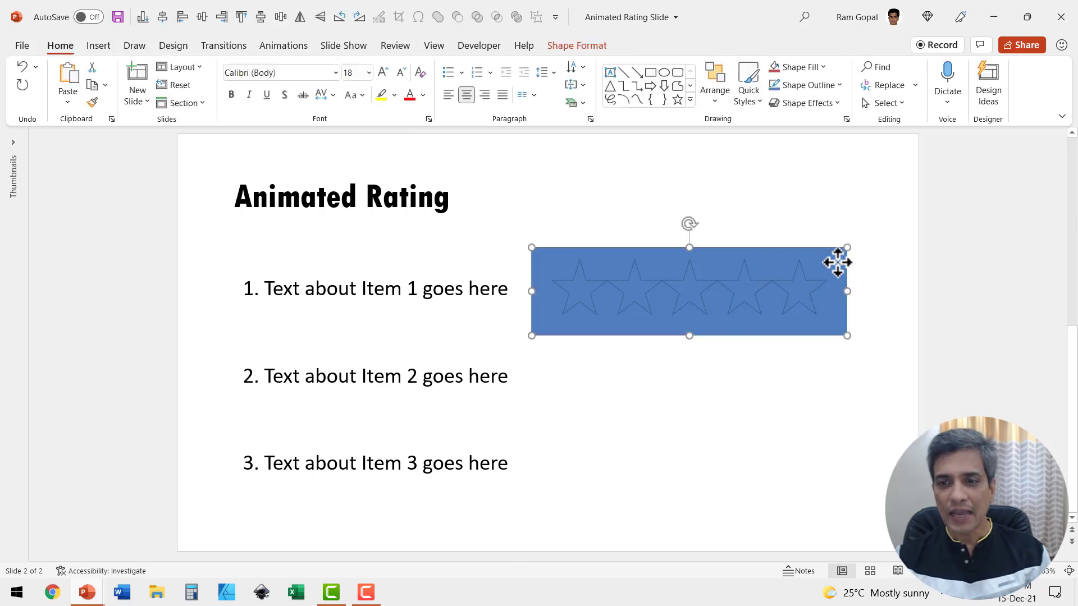
{"action": "left_click_drag", "start_coordinate": [890, 344], "coordinate": [537, 223]}
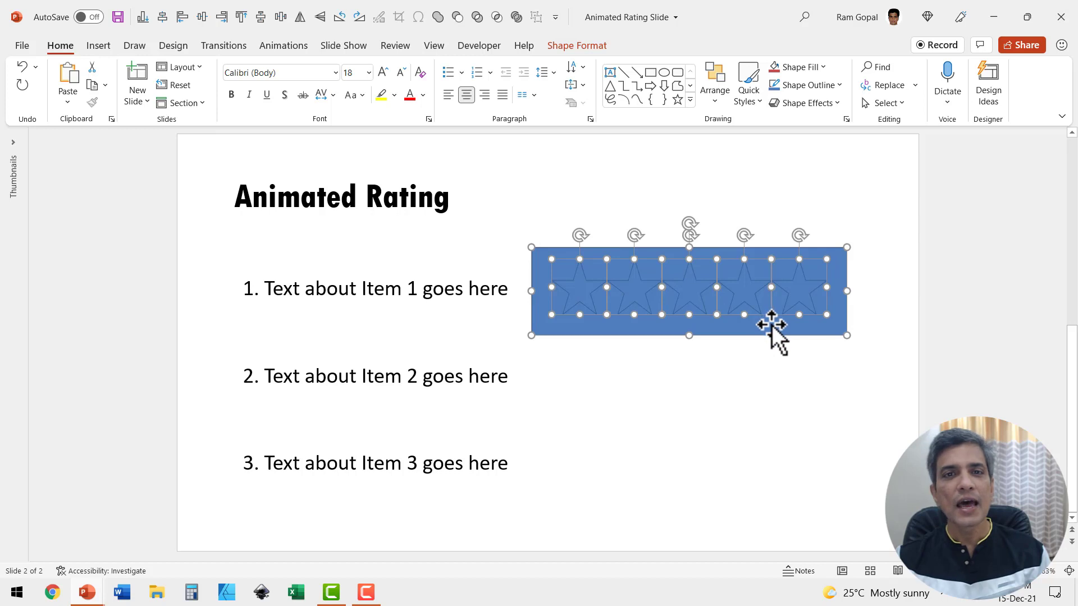
{"action": "left_click", "coordinate": [587, 46]}
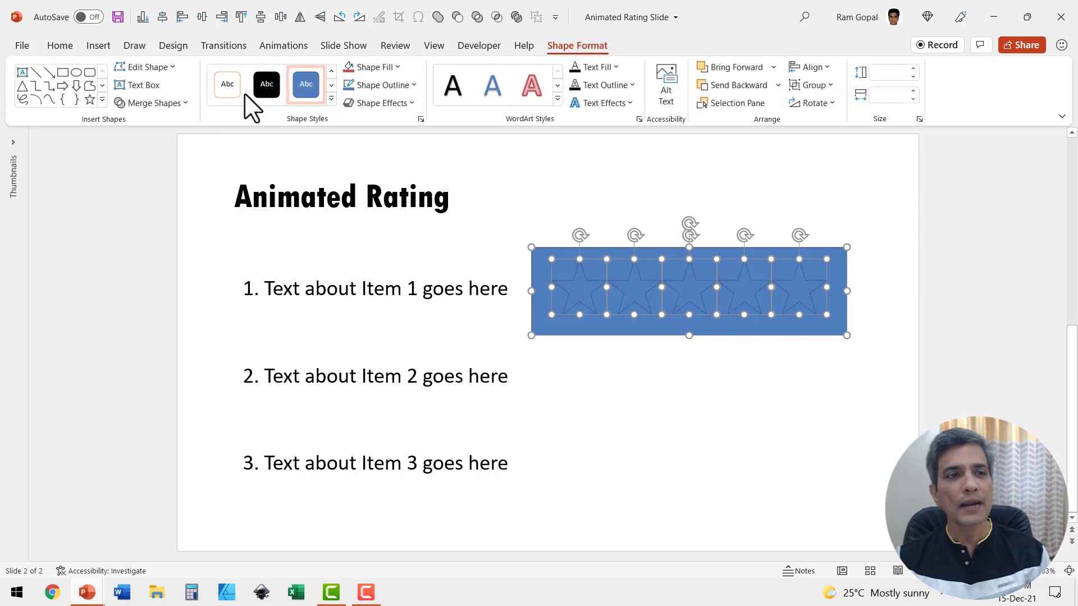
{"action": "left_click", "coordinate": [152, 108]}
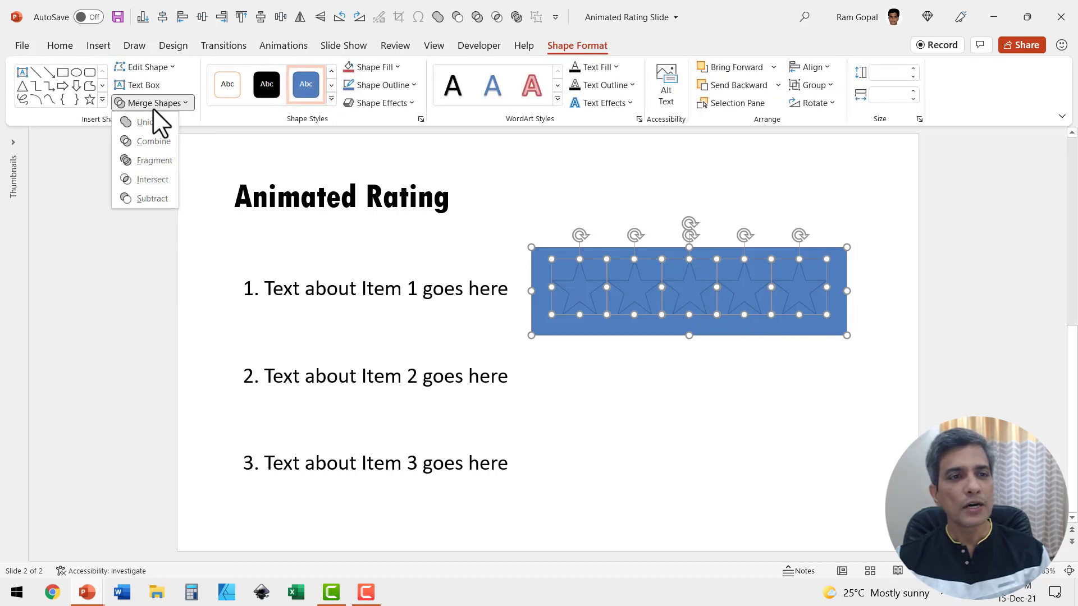
{"action": "left_click", "coordinate": [153, 199]}
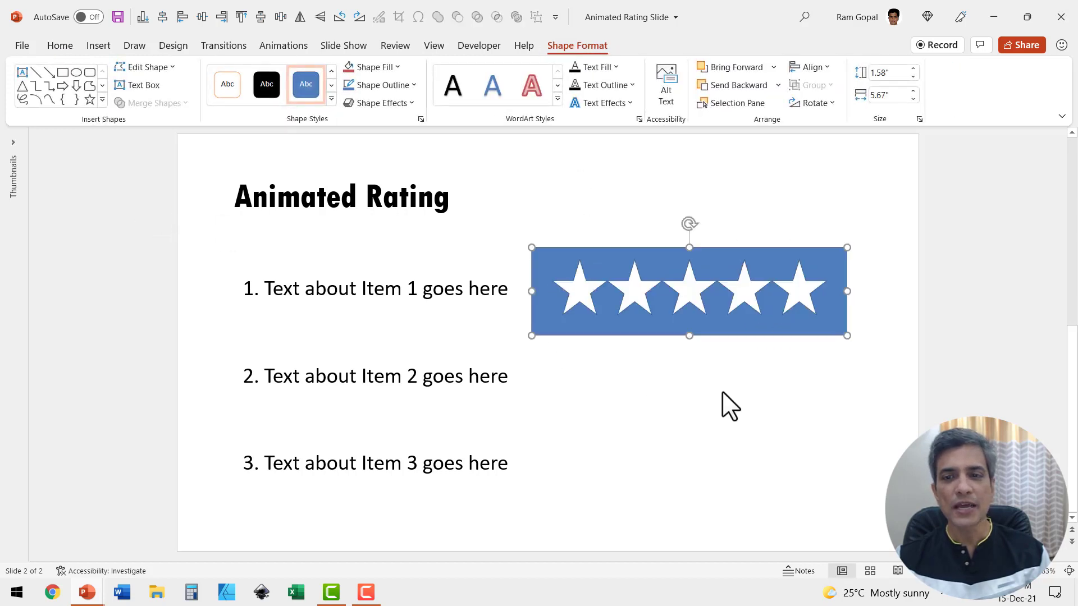
Give the merged star cutout a white fill and a black outline
{"action": "left_click", "coordinate": [380, 66]}
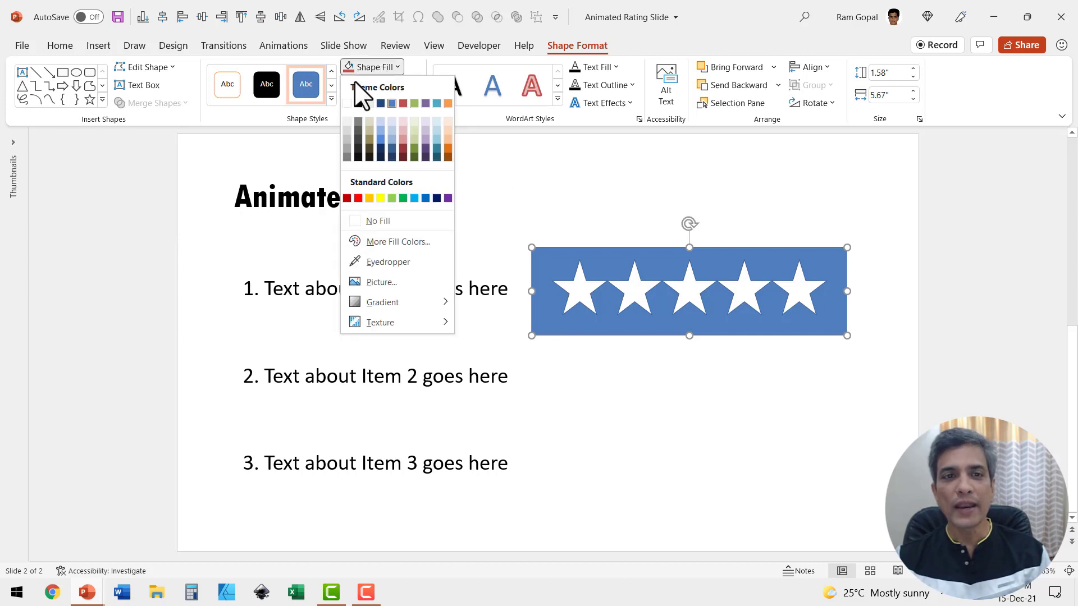
{"action": "left_click", "coordinate": [345, 102]}
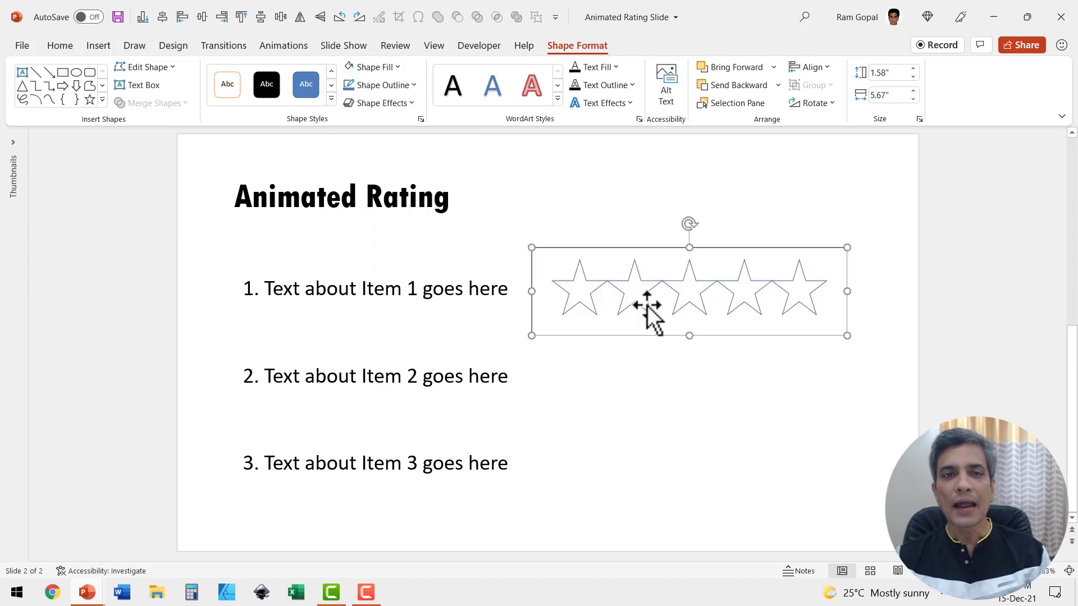
{"action": "left_click", "coordinate": [393, 82]}
{"action": "left_click", "coordinate": [355, 122]}
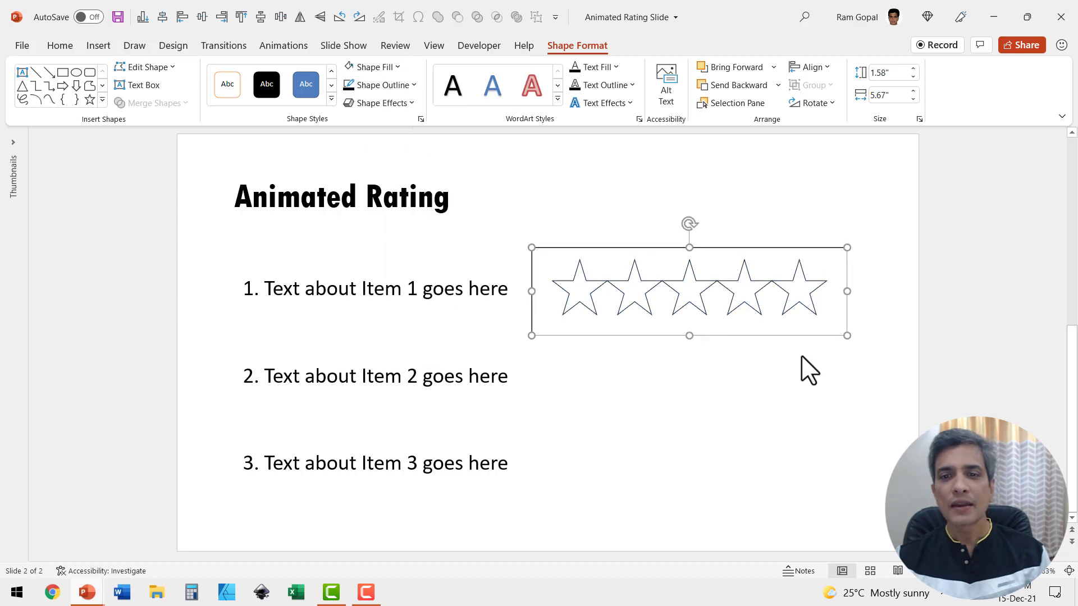
Cut the star shape, paste it back as a picture, and move it beside item 1
{"action": "right_click", "coordinate": [764, 261]}
{"action": "left_click", "coordinate": [808, 228]}
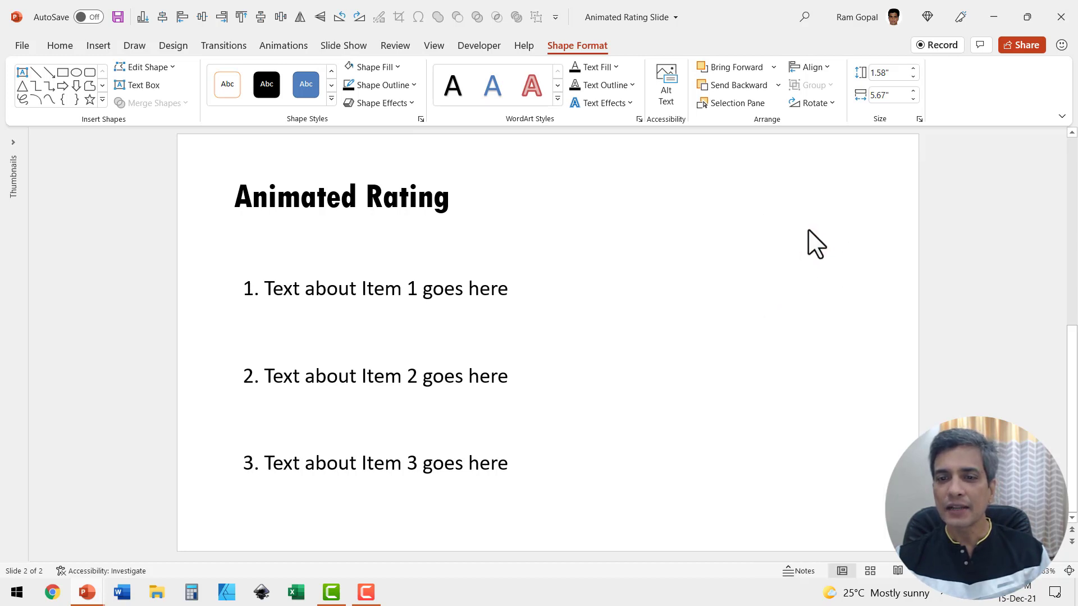
{"action": "right_click", "coordinate": [661, 266]}
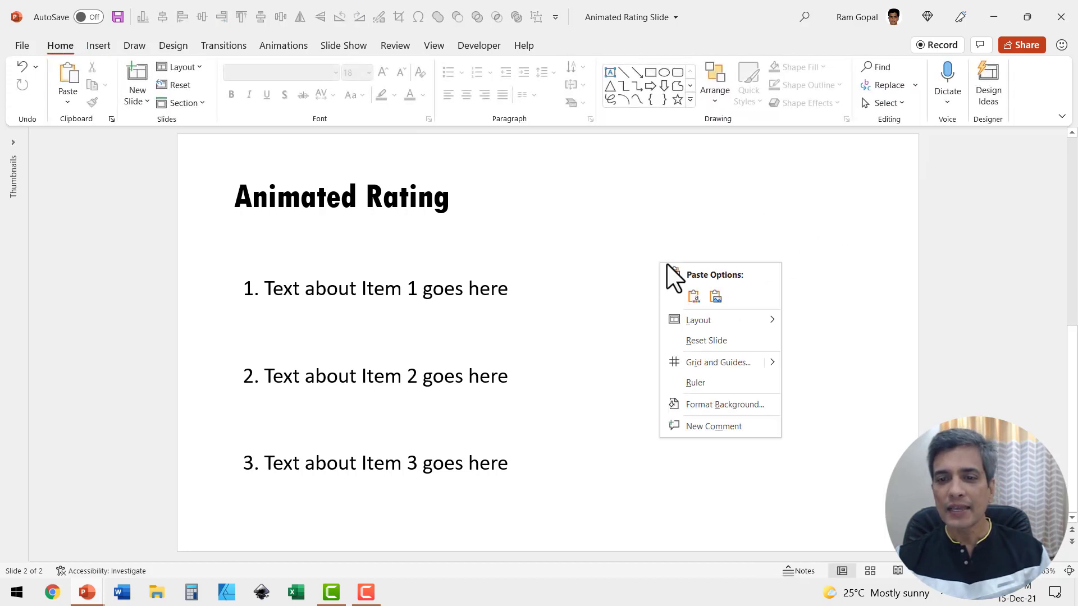
{"action": "left_click", "coordinate": [717, 298]}
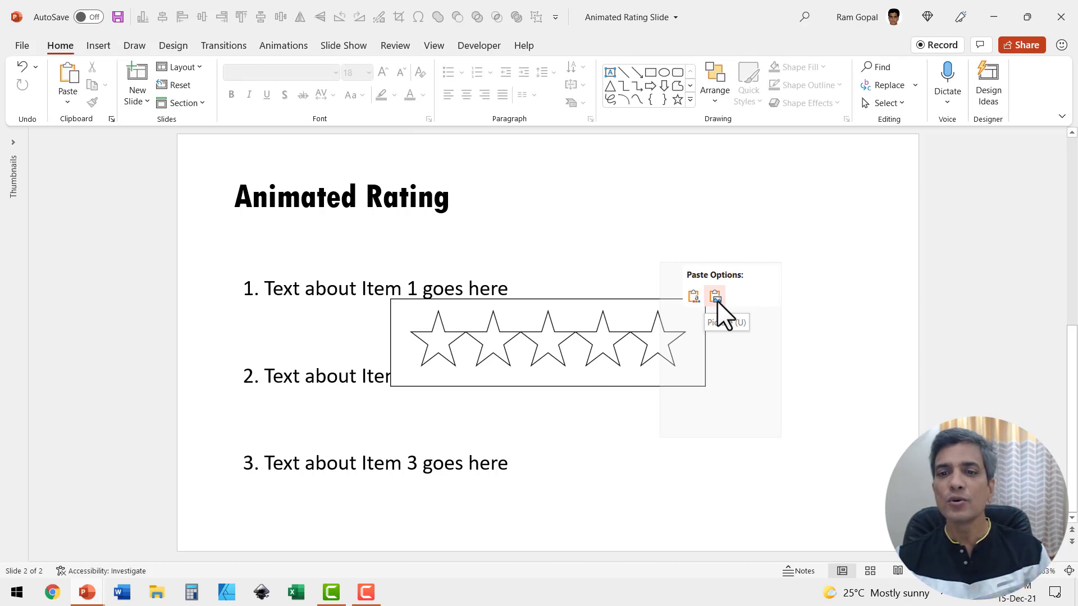
{"action": "mouse_move", "coordinate": [674, 313]}
{"action": "left_mouse_down"}
{"action": "mouse_move", "coordinate": [816, 264]}
{"action": "mouse_move", "coordinate": [806, 263]}
{"action": "left_mouse_up"}
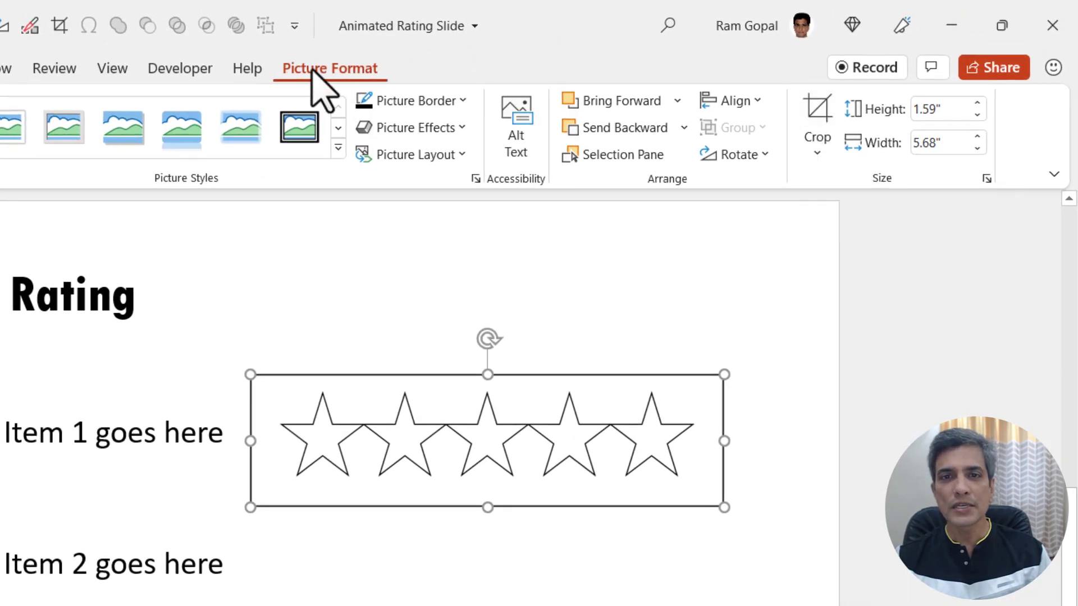
Crop the bottom, right and top edges of the star picture tight to the stars
{"action": "left_click", "coordinate": [818, 121]}
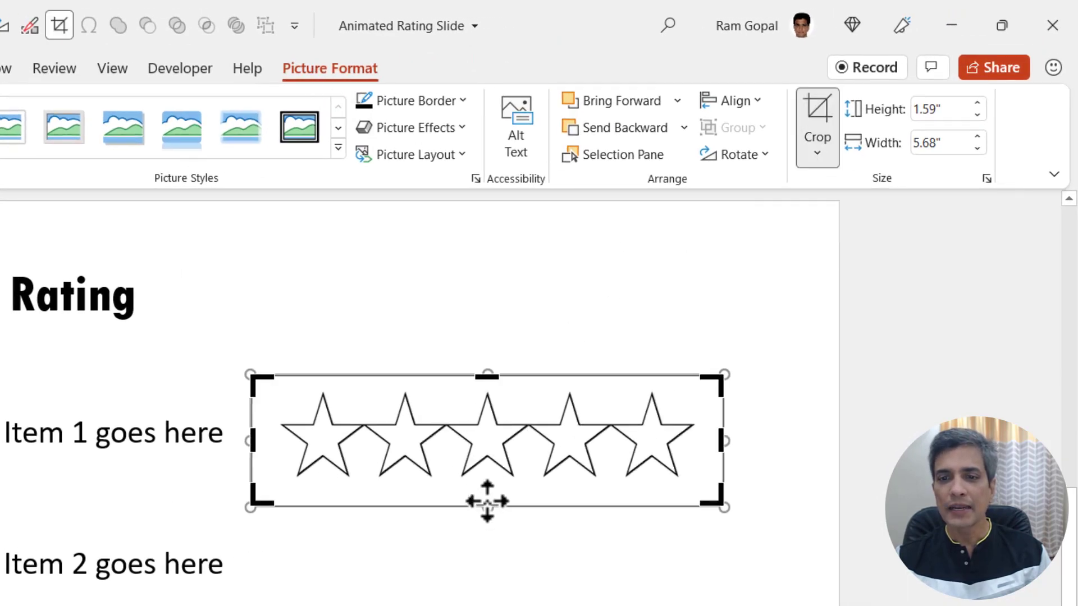
{"action": "left_click_drag", "start_coordinate": [486, 511], "coordinate": [487, 501]}
{"action": "left_click_drag", "start_coordinate": [724, 437], "coordinate": [712, 437]}
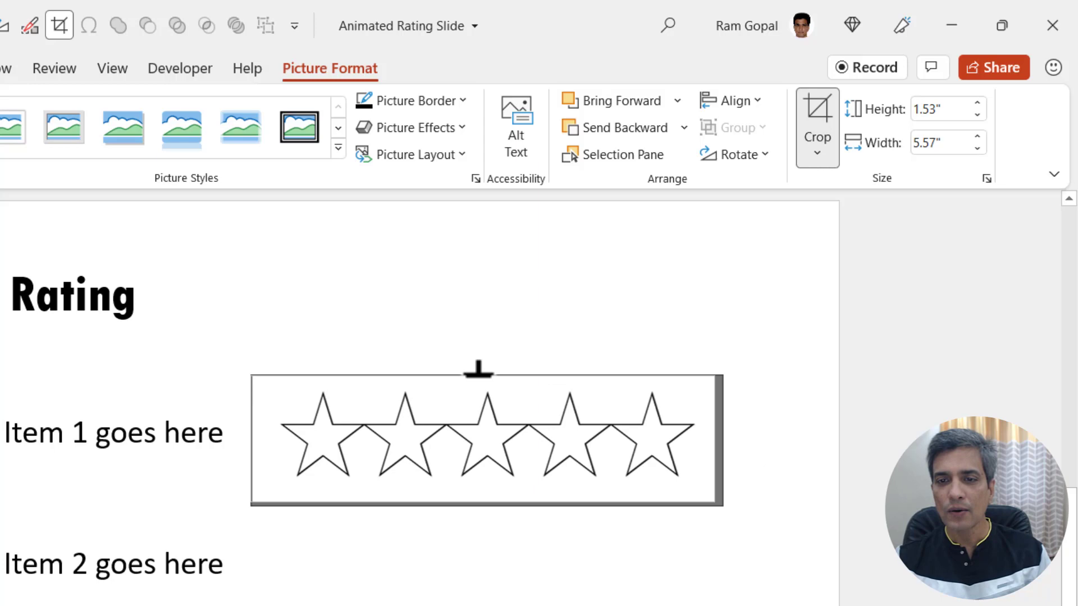
{"action": "left_click_drag", "start_coordinate": [478, 374], "coordinate": [478, 384]}
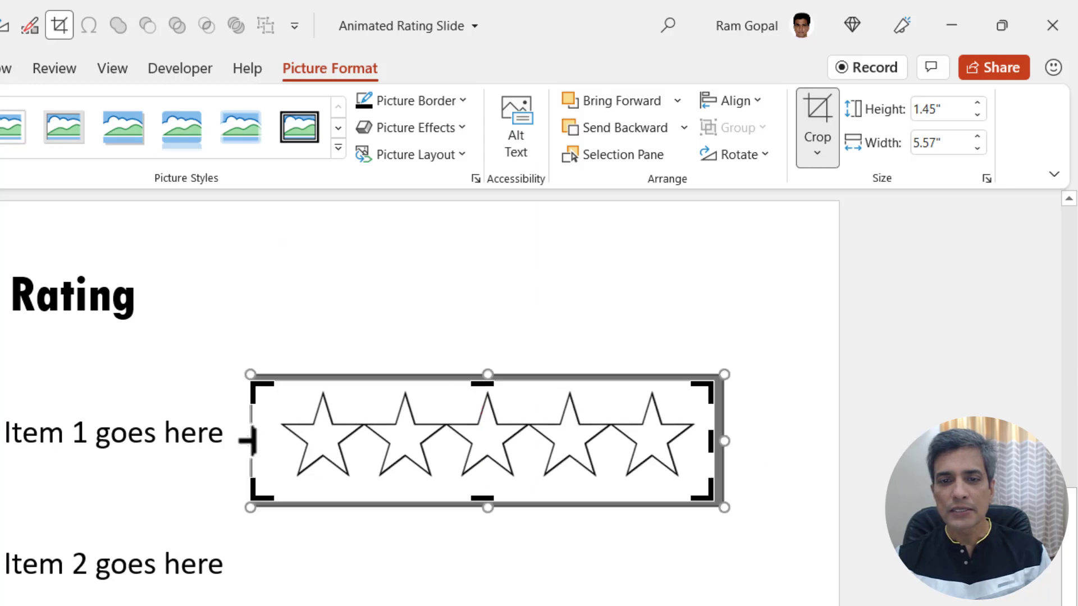
{"action": "left_click", "coordinate": [488, 535]}
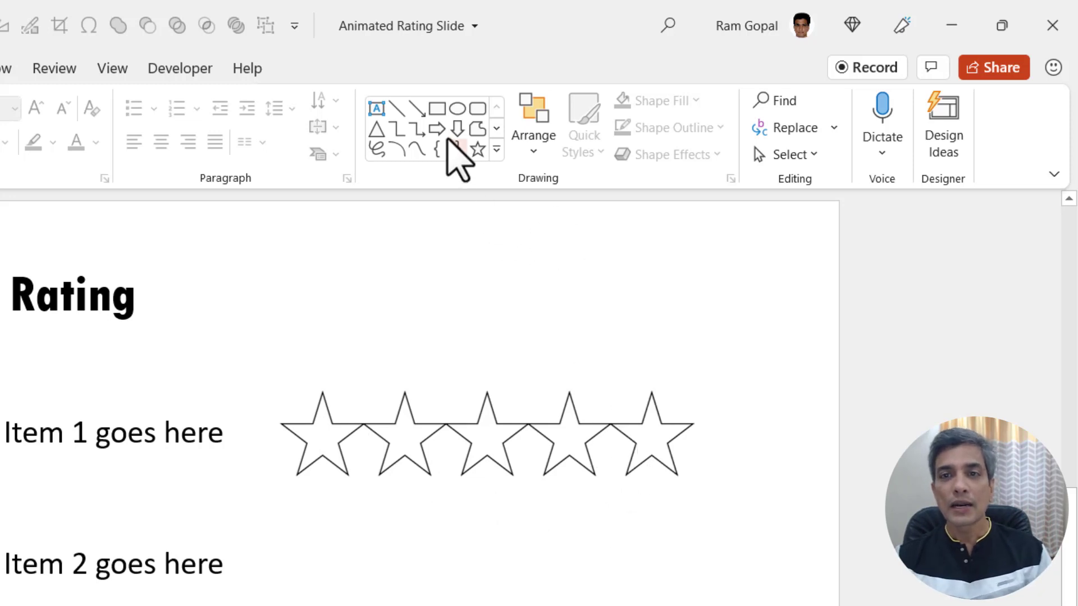
Draw a rectangle spanning the first three stars, aligned with the star row
{"action": "left_click", "coordinate": [438, 110]}
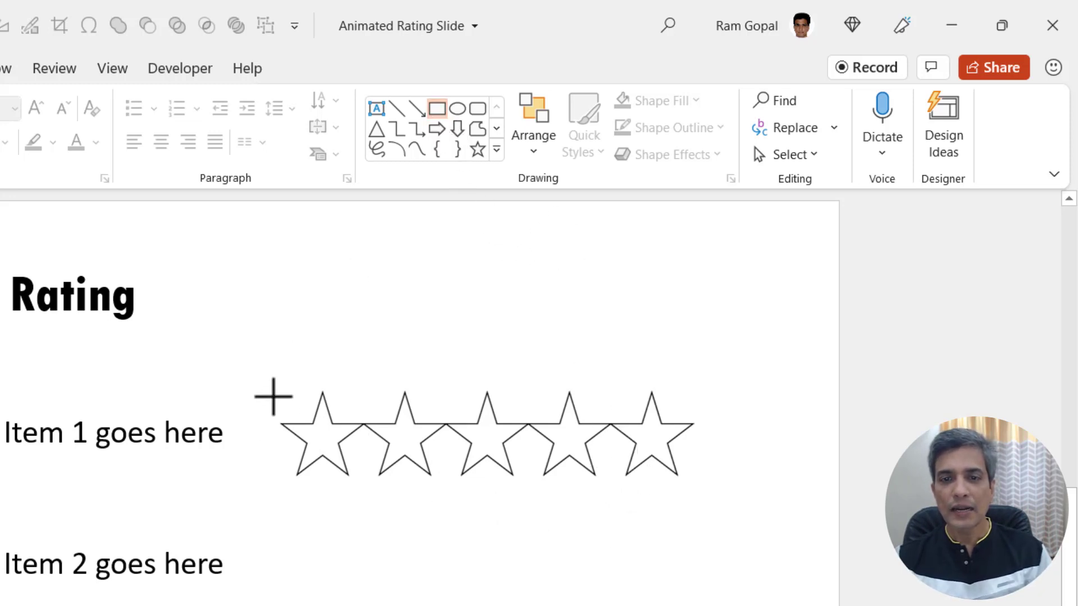
{"action": "left_click_drag", "start_coordinate": [273, 397], "coordinate": [422, 481]}
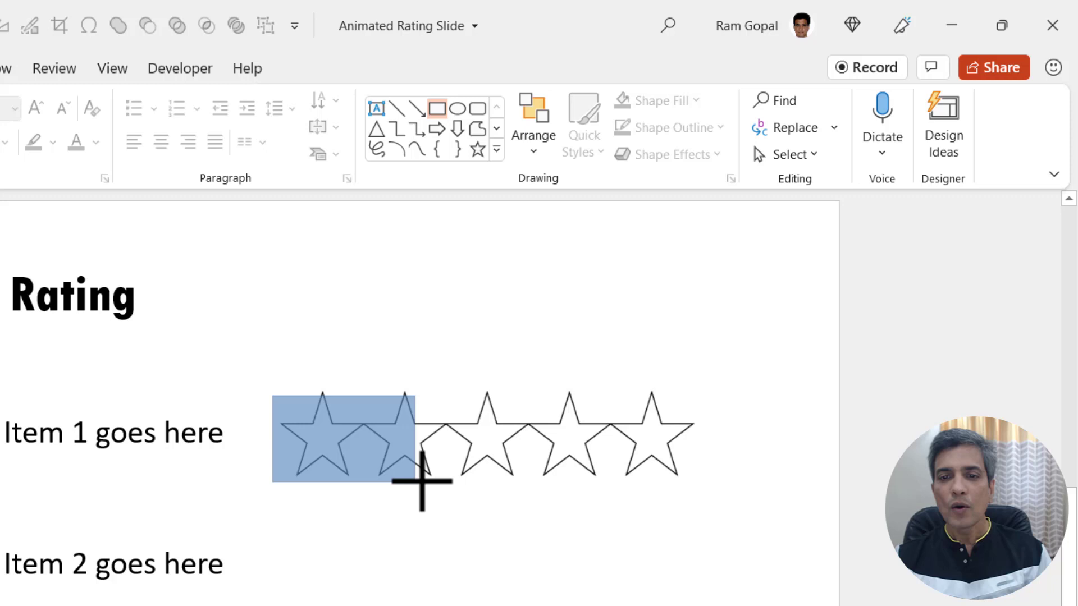
{"action": "left_click_drag", "start_coordinate": [422, 481], "coordinate": [529, 481]}
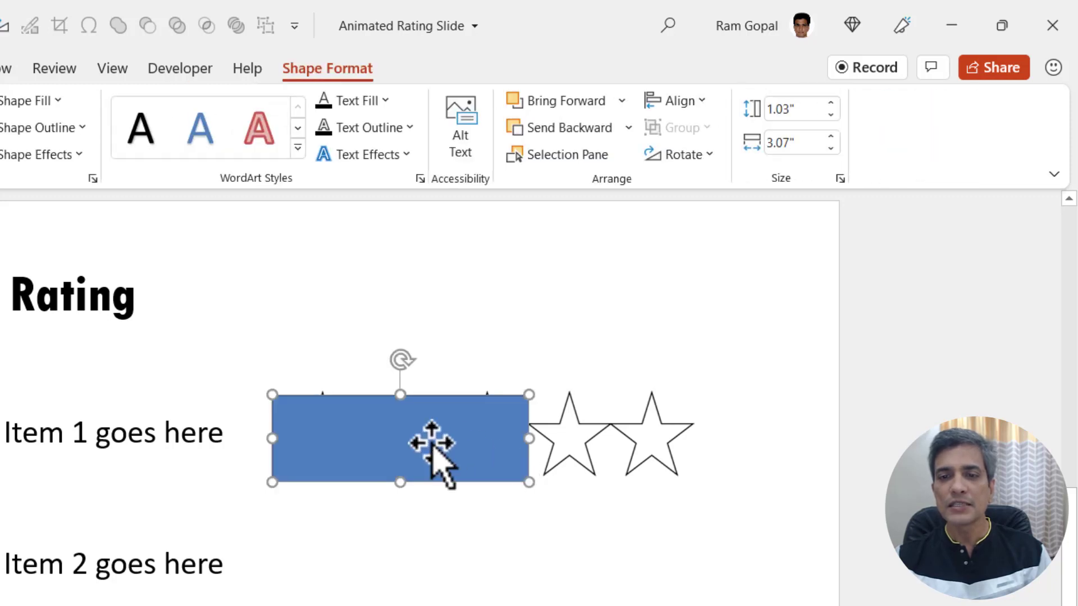
{"action": "left_click_drag", "start_coordinate": [431, 444], "coordinate": [432, 438]}
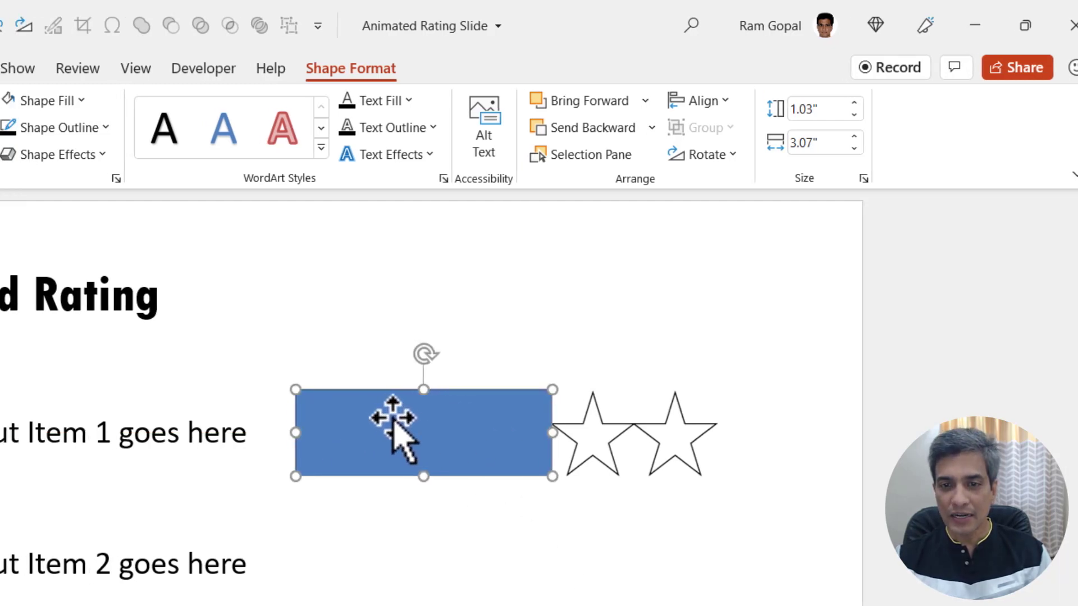
Send the rectangle behind the star picture and fill it gold
{"action": "right_click", "coordinate": [532, 419]}
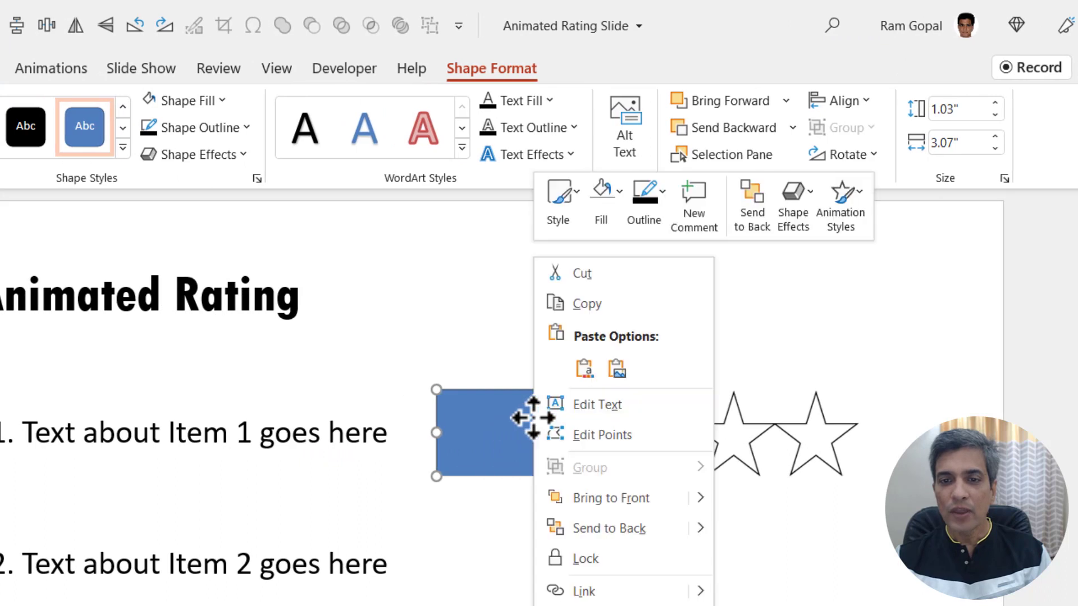
{"action": "left_click", "coordinate": [592, 528]}
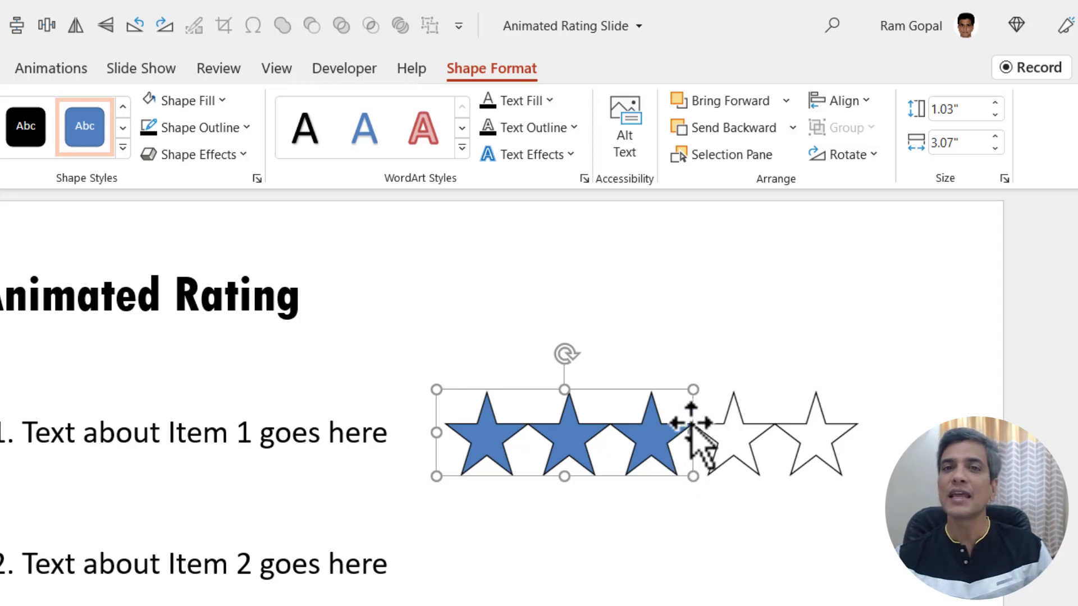
{"action": "left_click", "coordinate": [200, 100]}
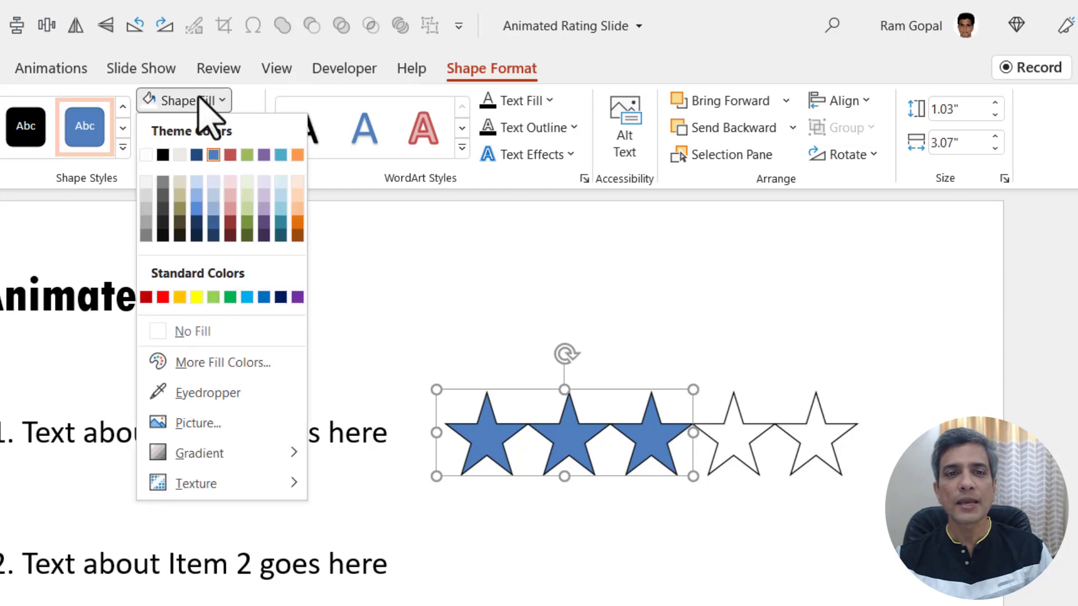
{"action": "left_click", "coordinate": [181, 297]}
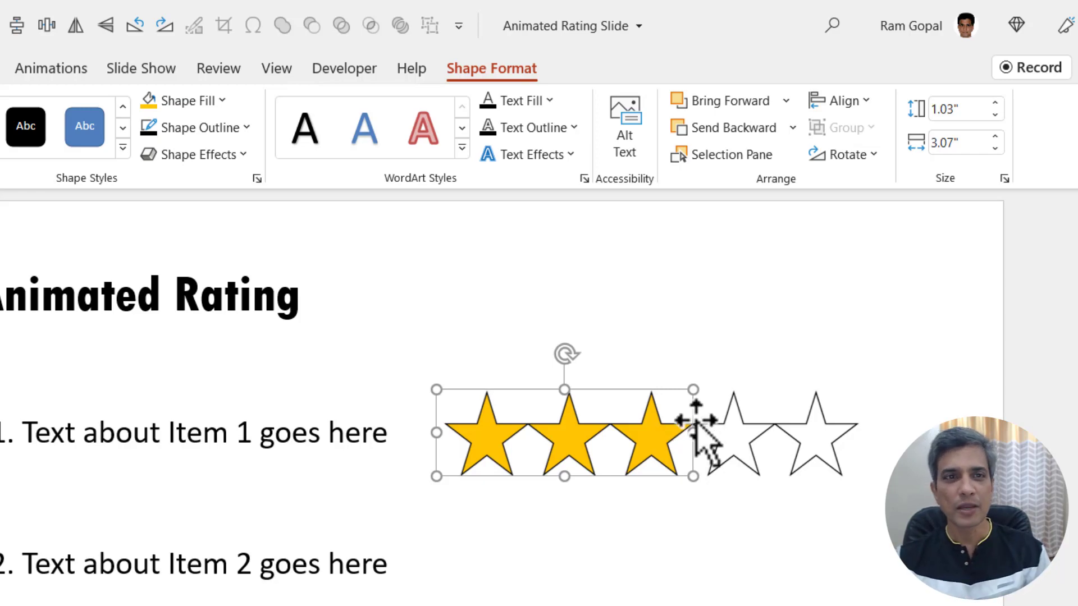
Give the gold fill a Wipe entrance animation coming From Left
{"action": "left_click", "coordinate": [286, 46]}
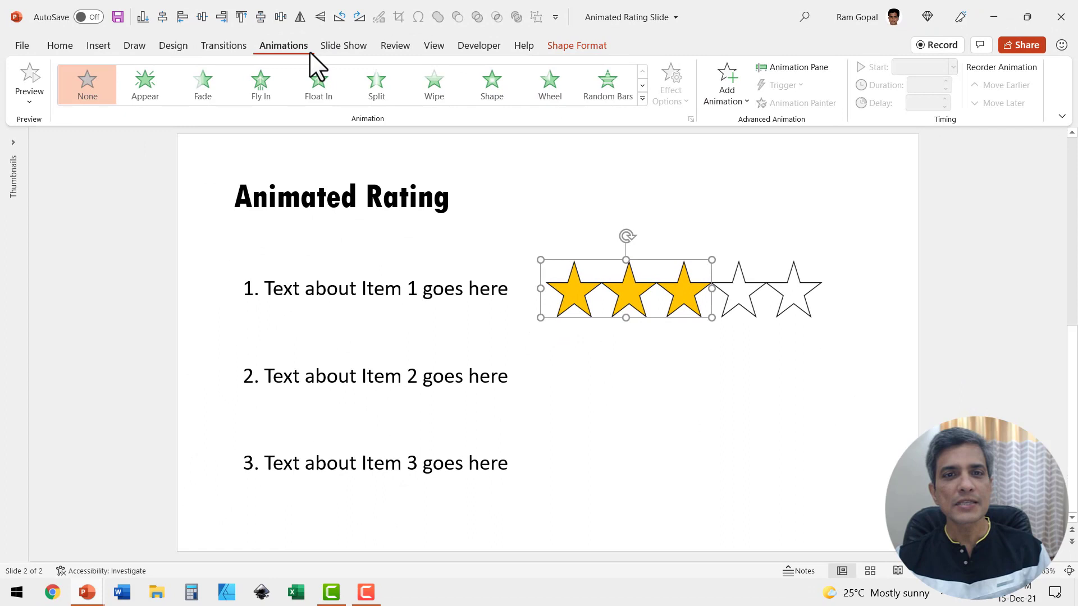
{"action": "left_click", "coordinate": [434, 90]}
{"action": "left_click", "coordinate": [671, 86]}
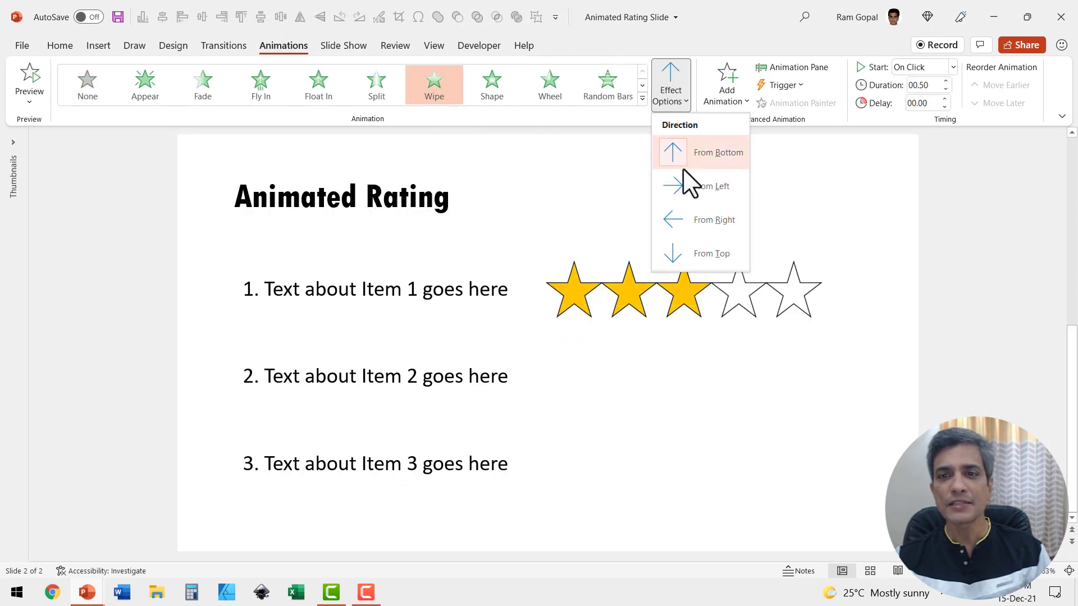
{"action": "left_click", "coordinate": [688, 184]}
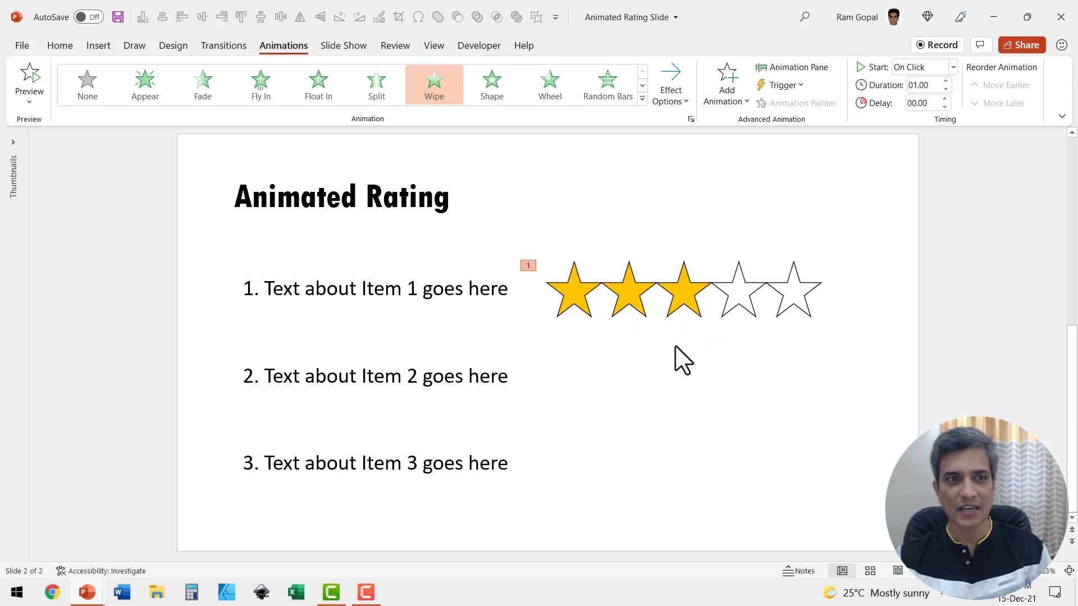
Insert the pointing-hand icon from the Icons library
{"action": "key", "text": "alt+n"}
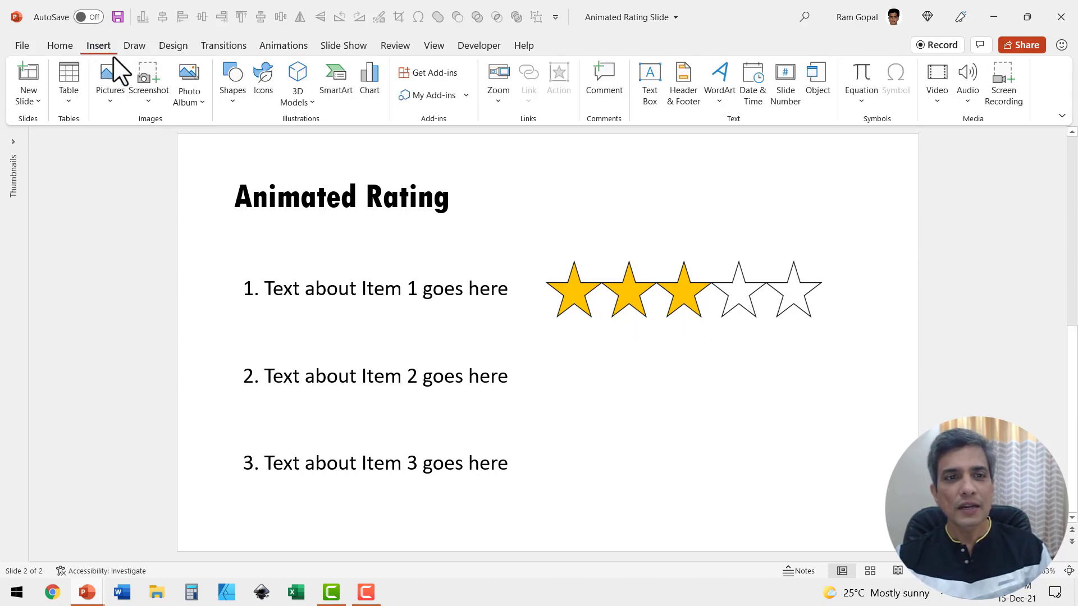
{"action": "left_click", "coordinate": [265, 92]}
{"action": "type", "text": "hand"}
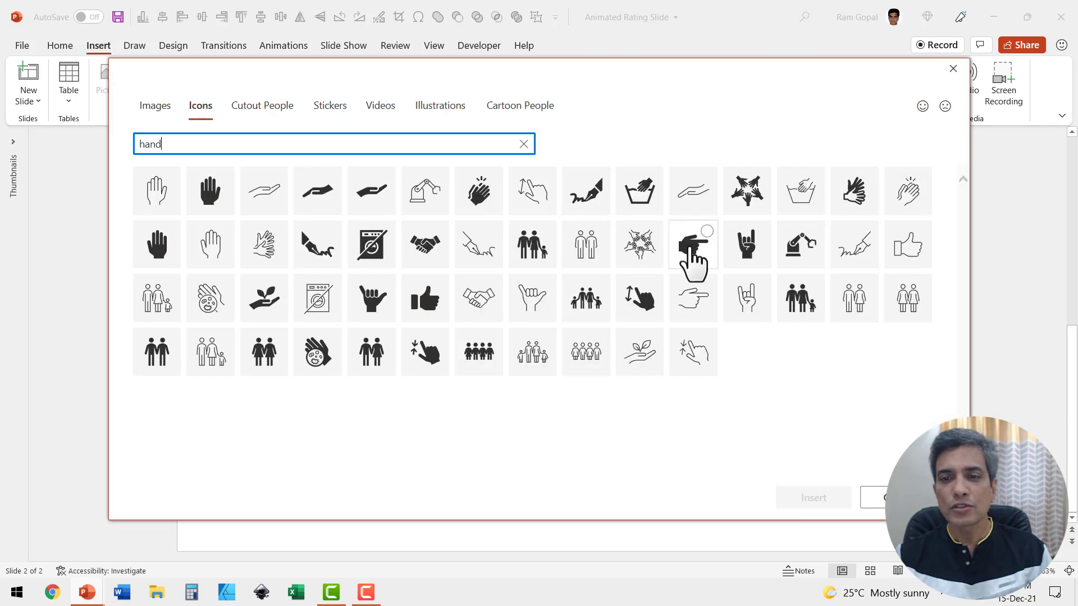
{"action": "left_click", "coordinate": [690, 251]}
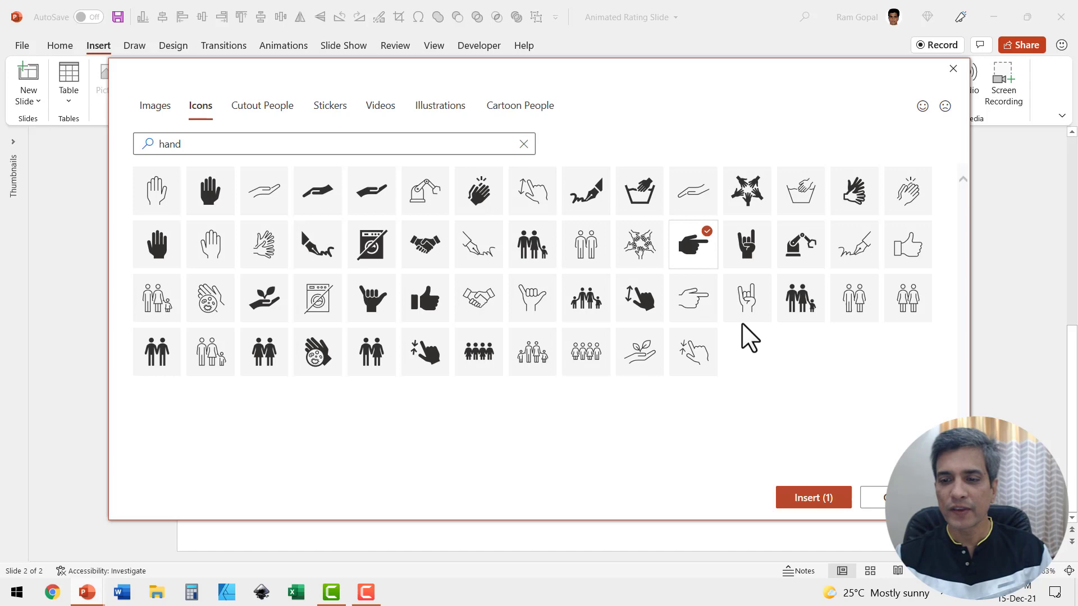
{"action": "left_click", "coordinate": [812, 498]}
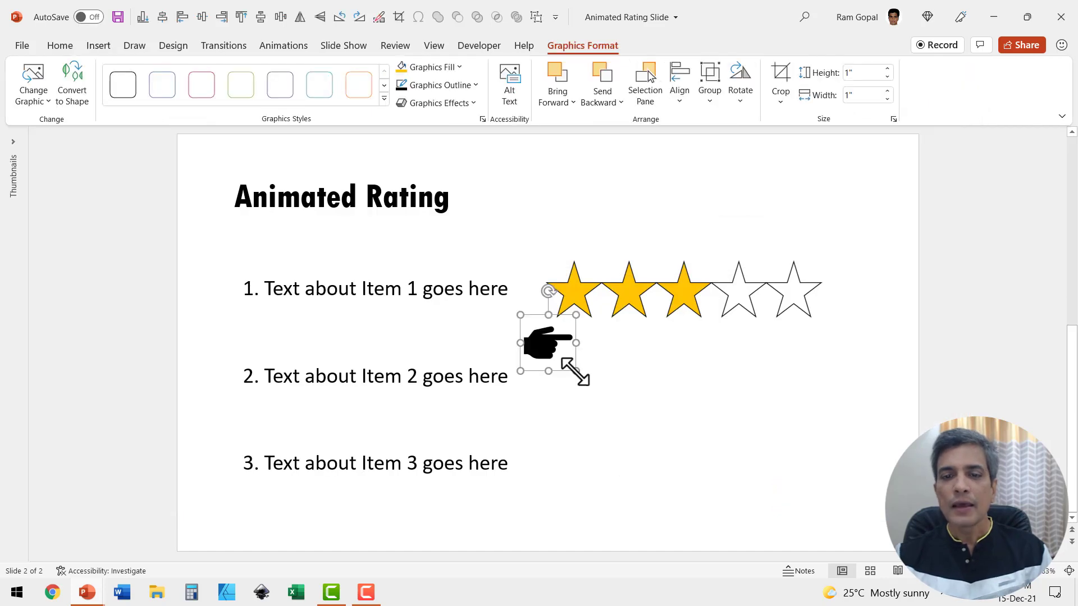
Enlarge the hand, rotate it left 90° to point up, and place it beside the first star
{"action": "left_click_drag", "start_coordinate": [576, 371], "coordinate": [604, 398]}
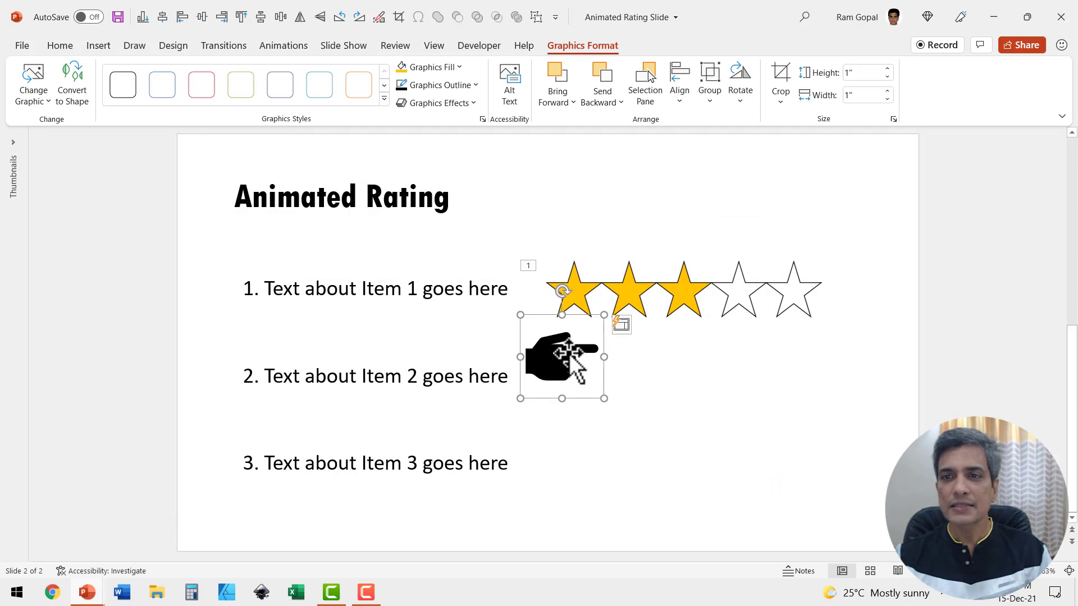
{"action": "left_click", "coordinate": [740, 97]}
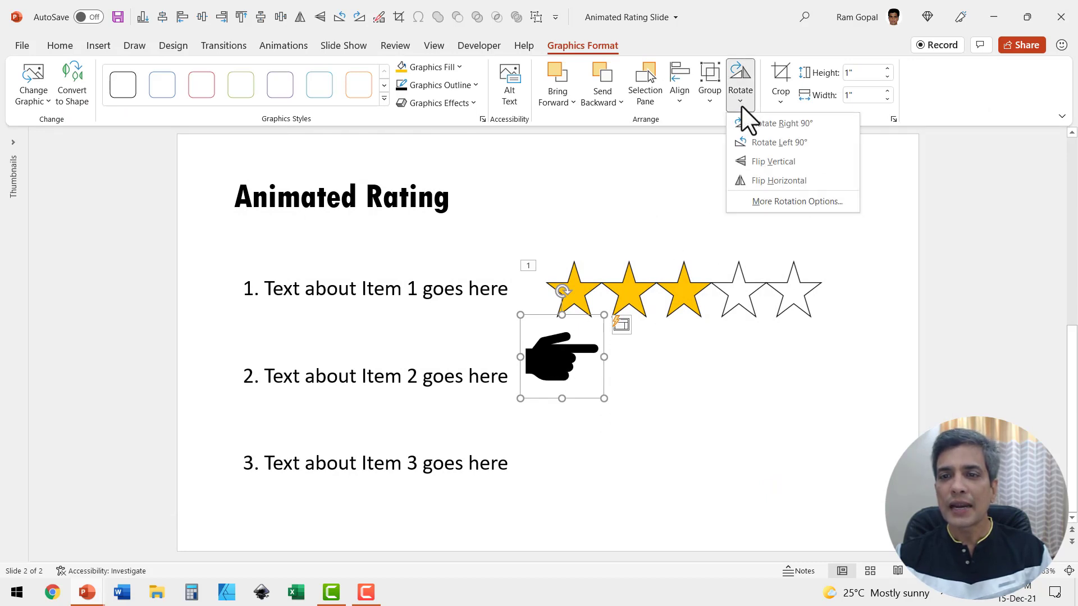
{"action": "left_click", "coordinate": [774, 143]}
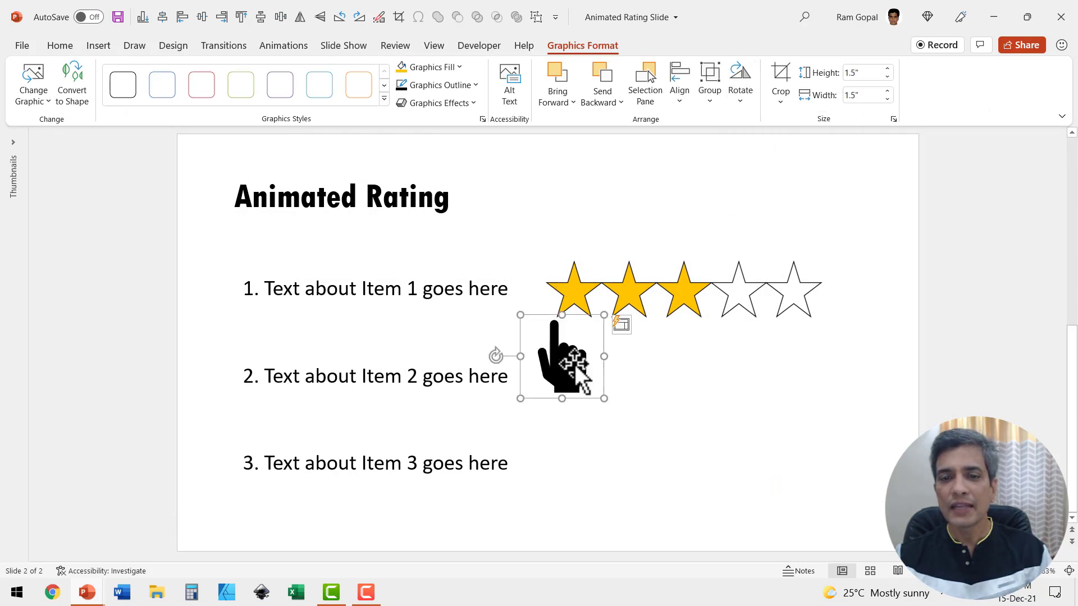
{"action": "left_click_drag", "start_coordinate": [561, 358], "coordinate": [556, 319]}
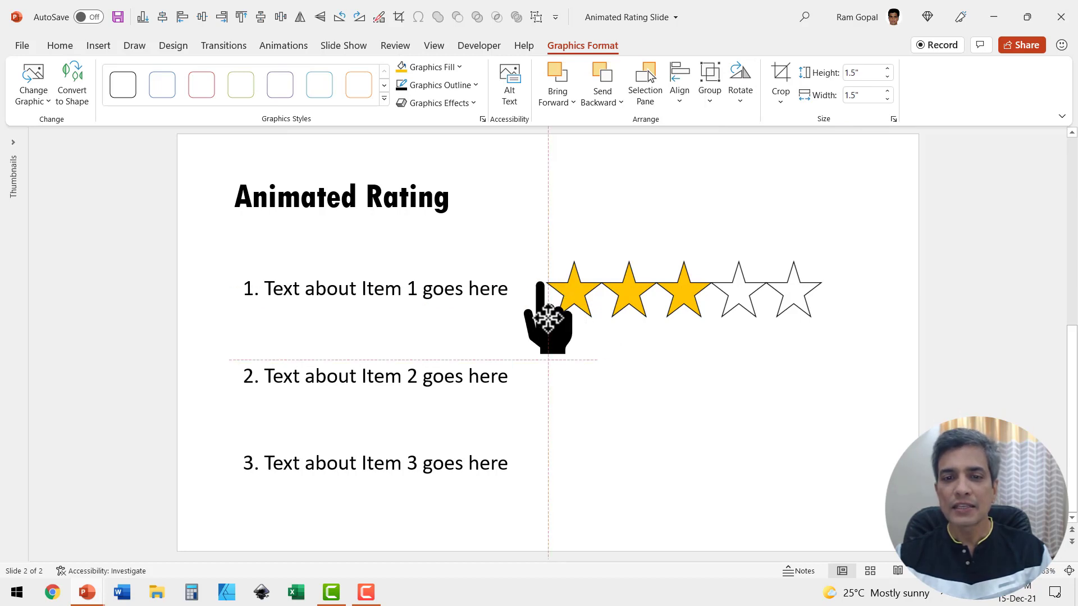
{"action": "left_click_drag", "start_coordinate": [556, 319], "coordinate": [547, 318]}
{"action": "key", "text": "alt+a"}
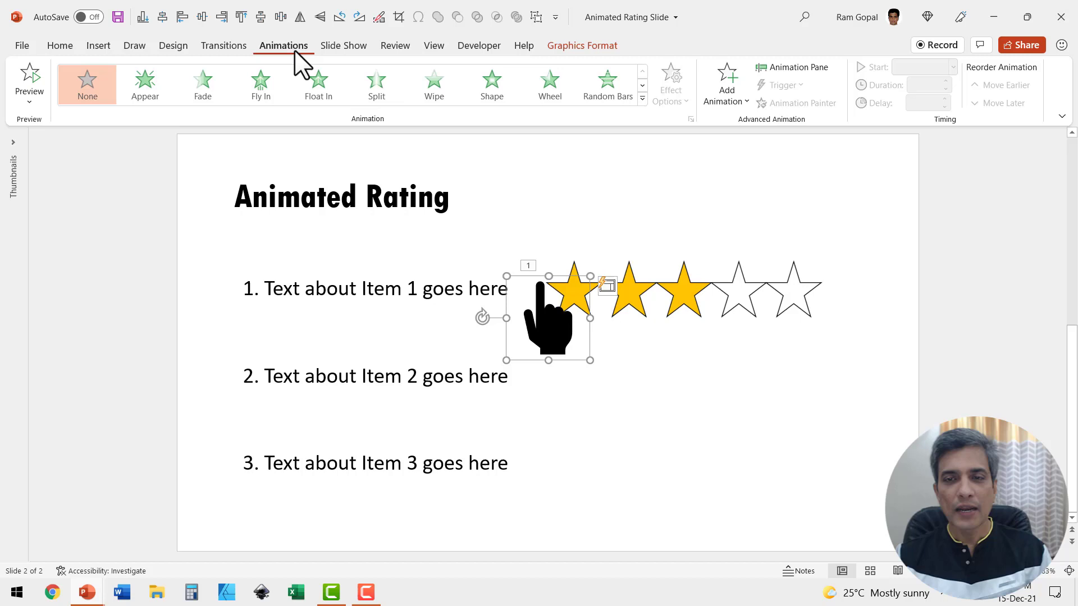
Show the Animation Pane and give the hand a 0.50-second Float In entrance
{"action": "left_click", "coordinate": [804, 68]}
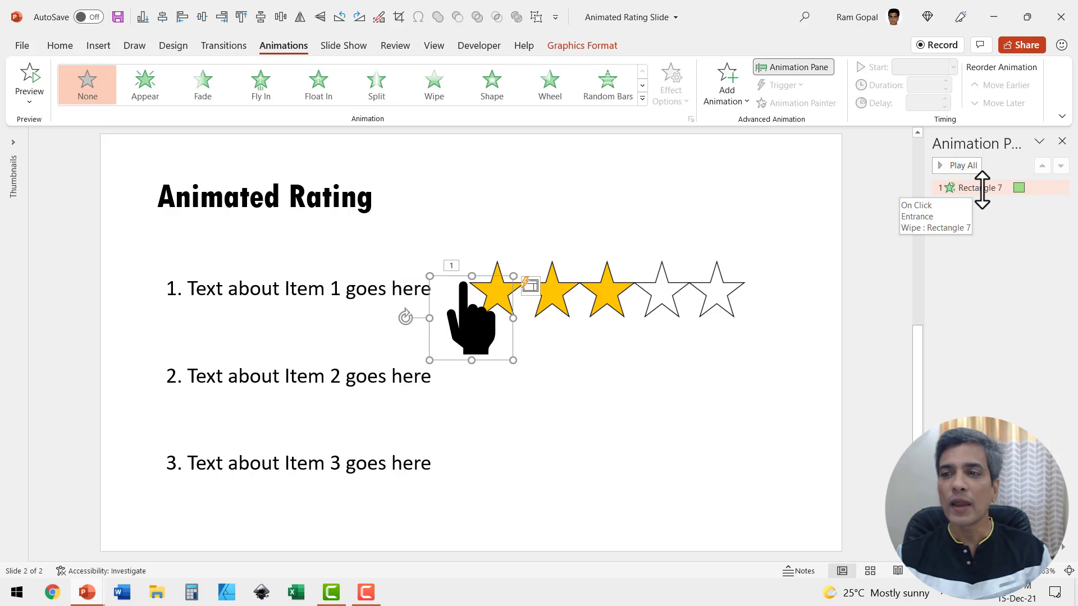
{"action": "left_click", "coordinate": [628, 286]}
{"action": "left_click", "coordinate": [468, 336]}
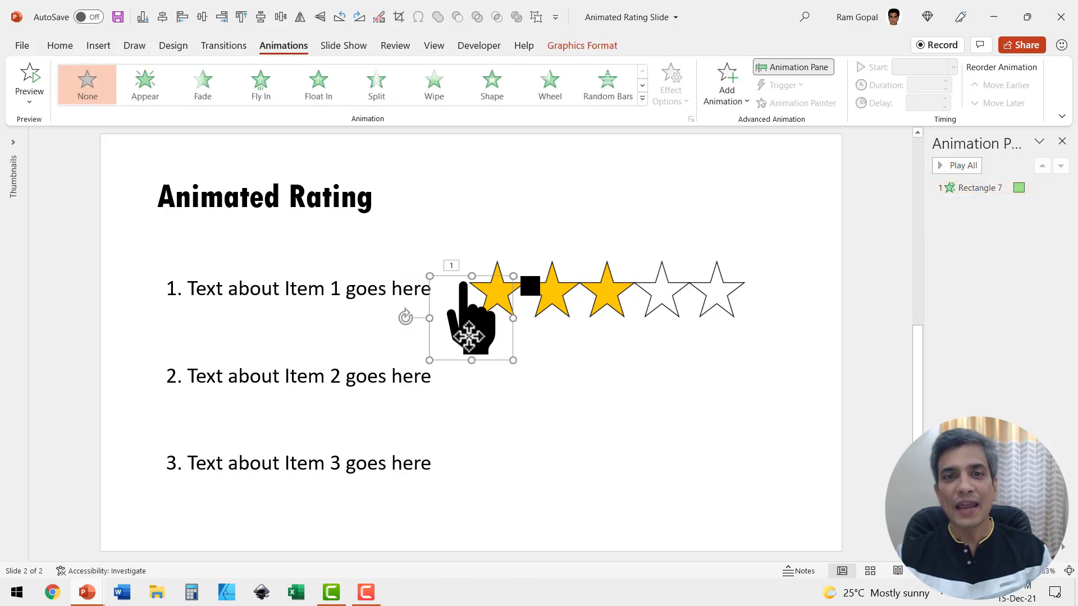
{"action": "left_click", "coordinate": [325, 93]}
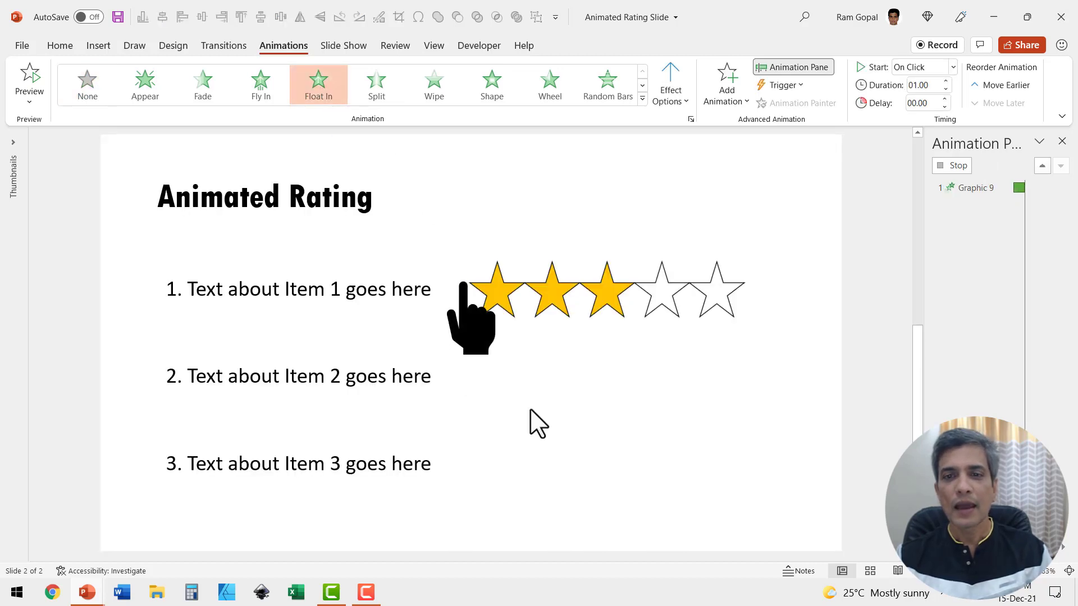
{"action": "left_click", "coordinate": [945, 89]}
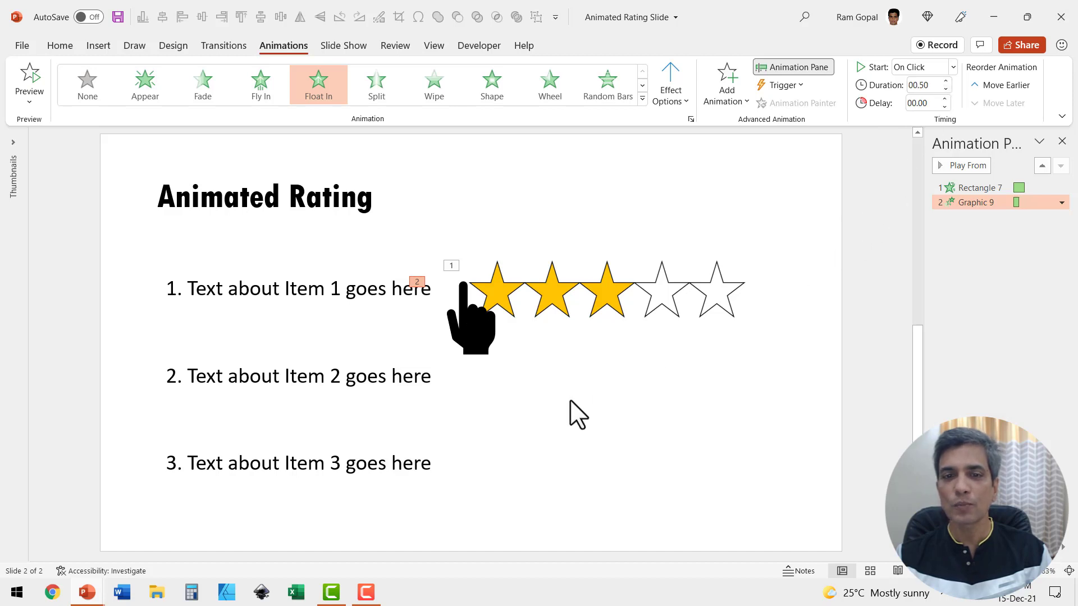
{"action": "left_click", "coordinate": [467, 322]}
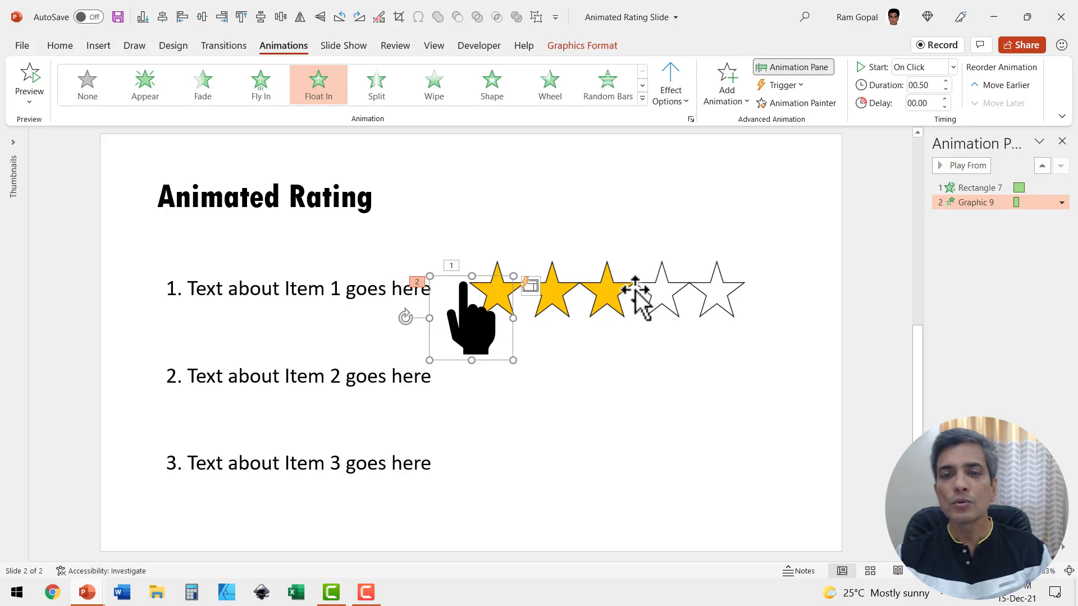
Add a rightward Lines motion path to the hand, ending at the third star
{"action": "left_click", "coordinate": [733, 90]}
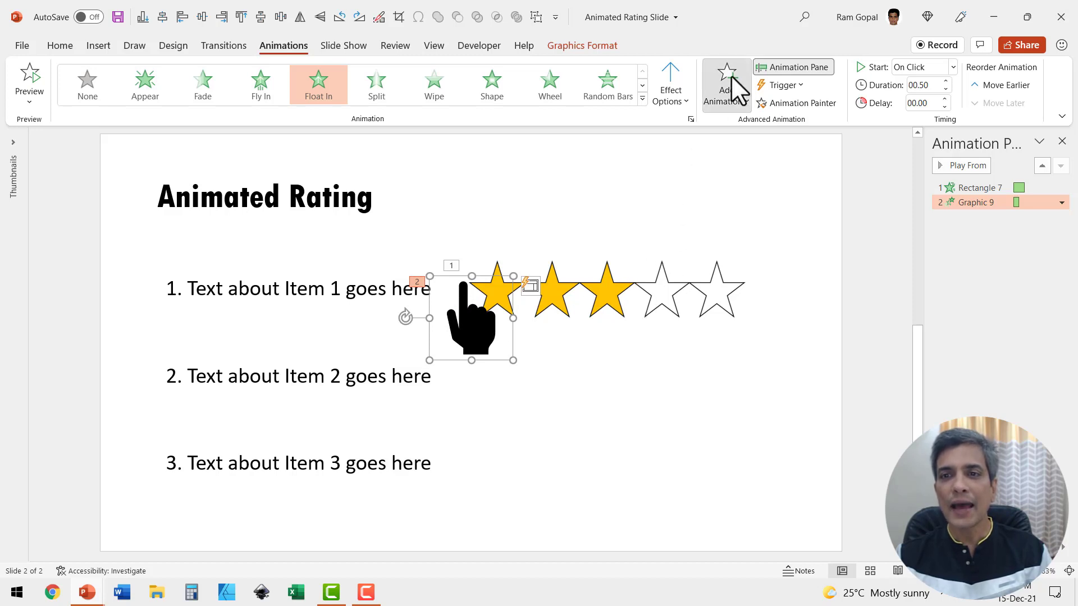
{"action": "scroll", "coordinate": [786, 382], "scroll_direction": "down", "scroll_amount": 4}
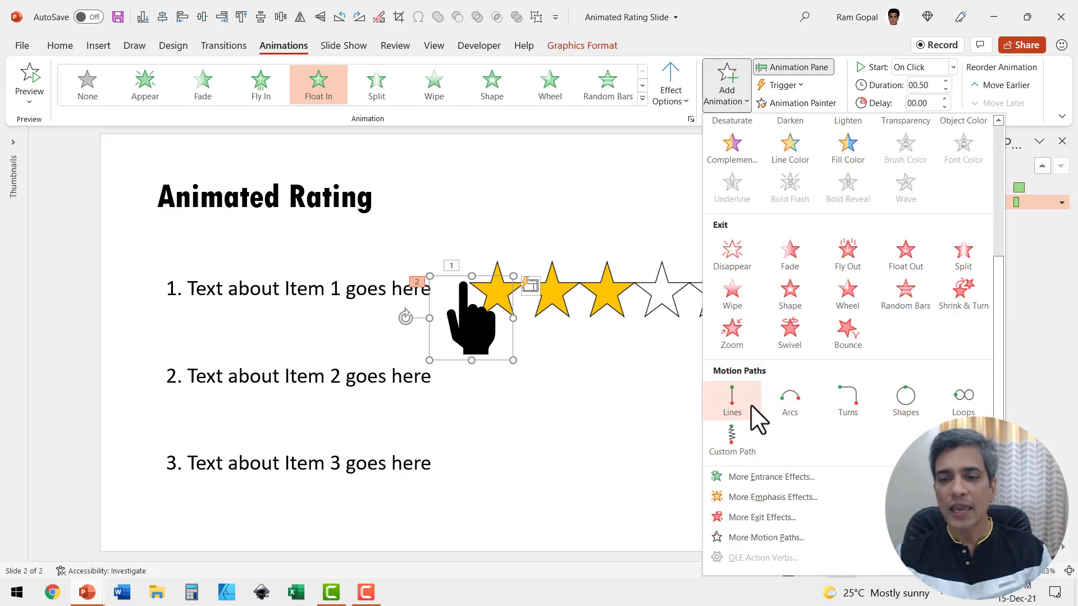
{"action": "left_click", "coordinate": [740, 402]}
{"action": "left_click", "coordinate": [680, 95]}
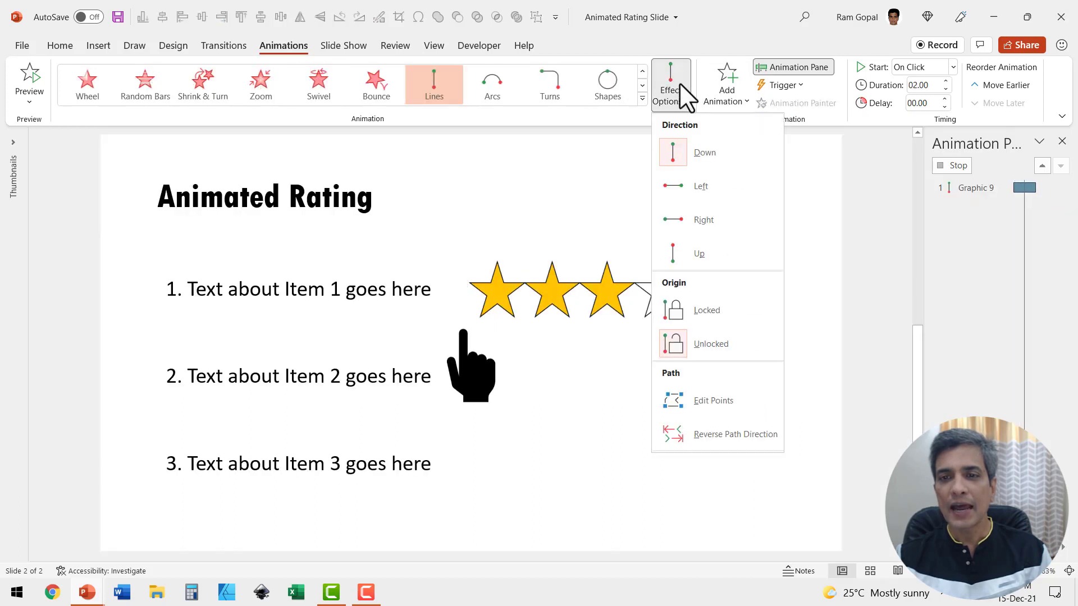
{"action": "left_click", "coordinate": [702, 219]}
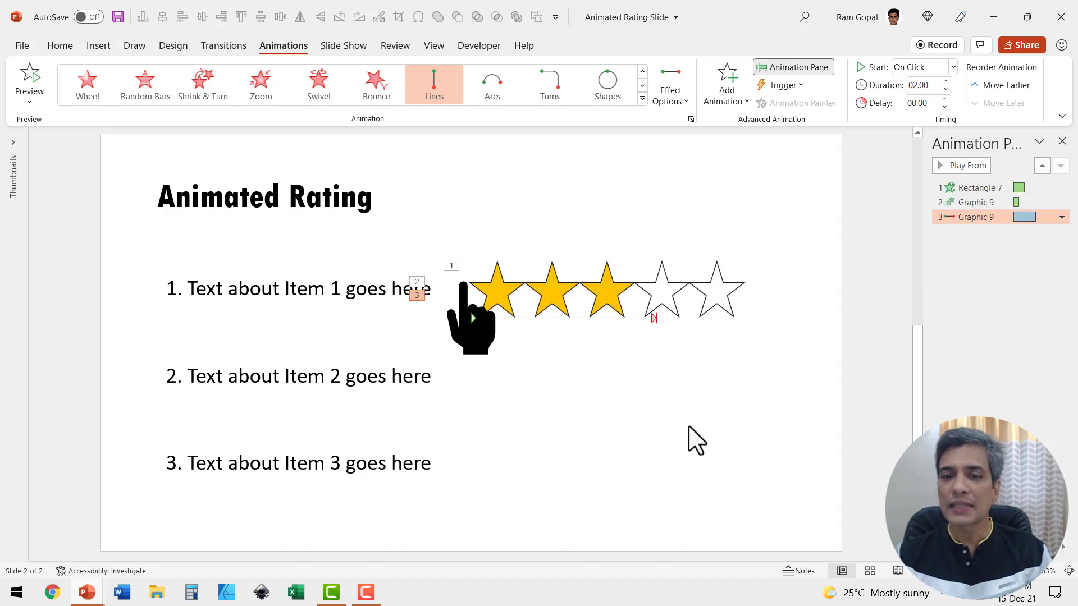
{"action": "left_click", "coordinate": [654, 318]}
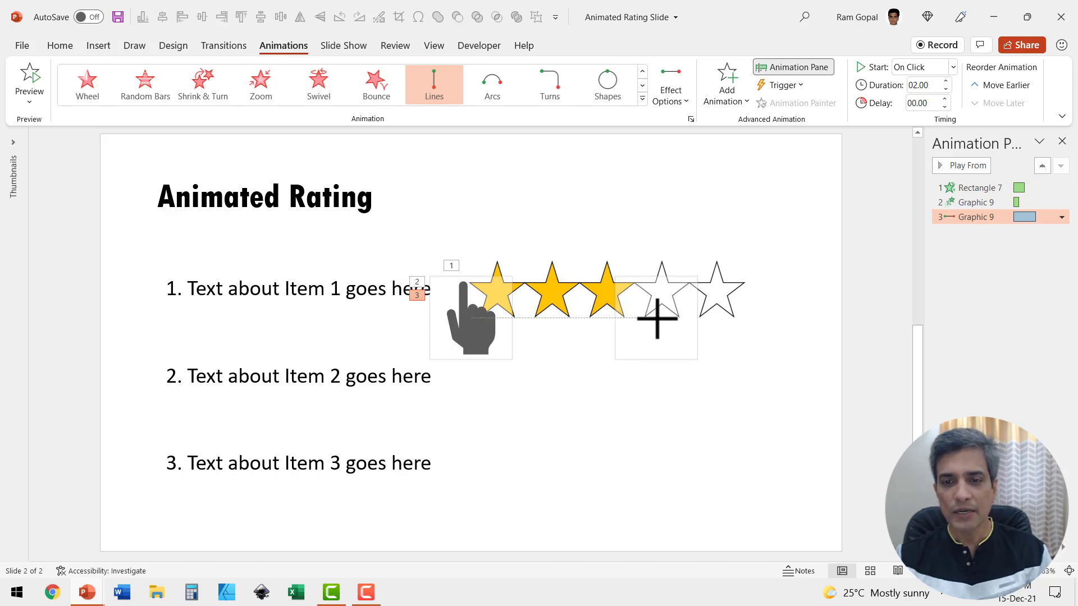
{"action": "left_click_drag", "start_coordinate": [656, 319], "coordinate": [635, 317]}
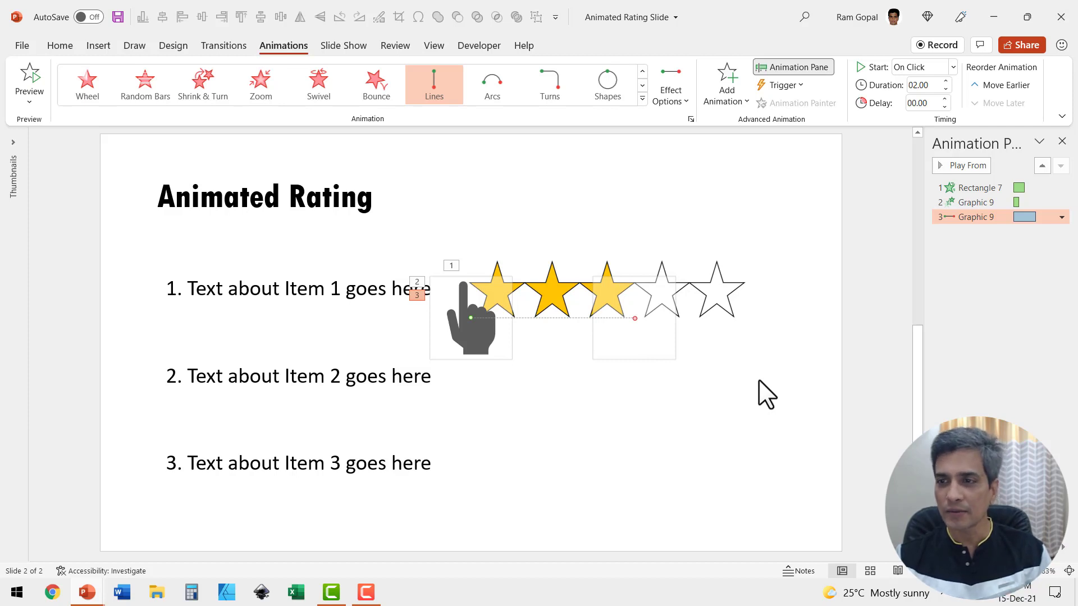
Set Smooth start and Smooth end of the hand's motion path to 0 seconds
{"action": "left_click", "coordinate": [1062, 218]}
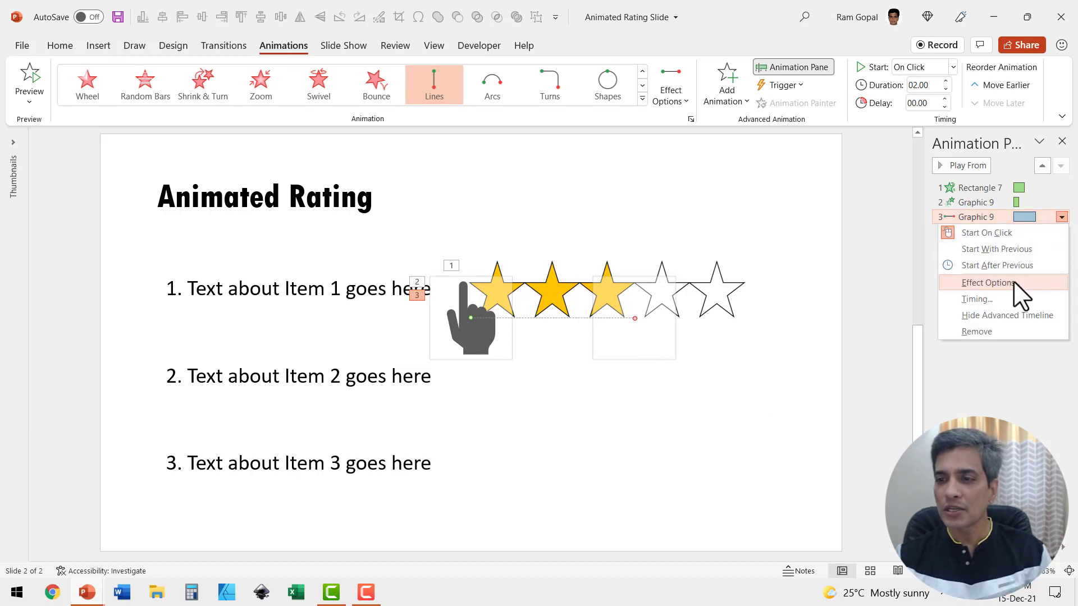
{"action": "left_click", "coordinate": [1013, 281]}
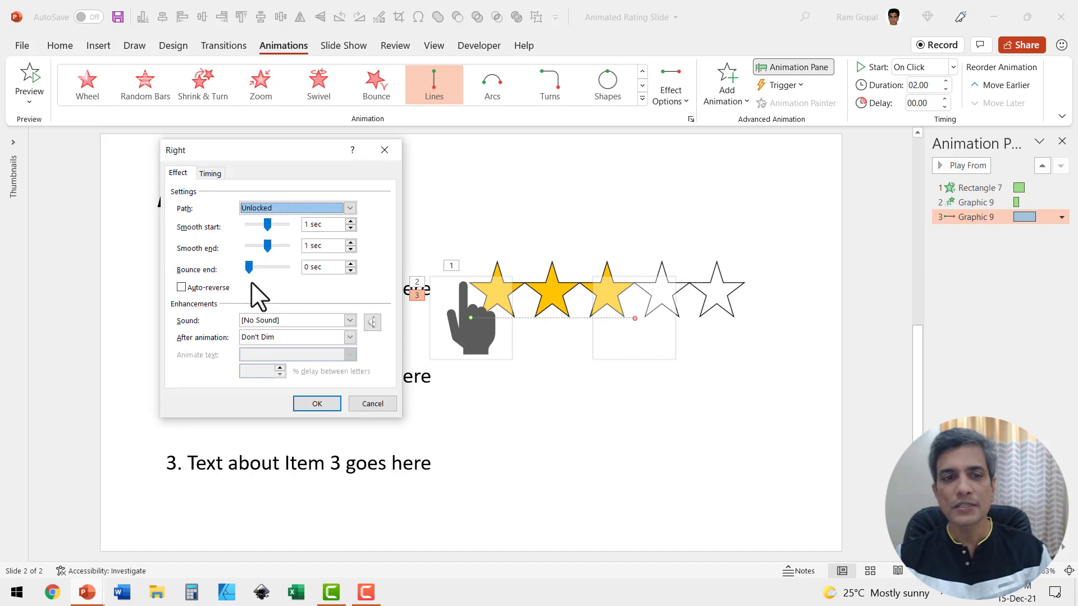
{"action": "left_click_drag", "start_coordinate": [267, 246], "coordinate": [227, 253]}
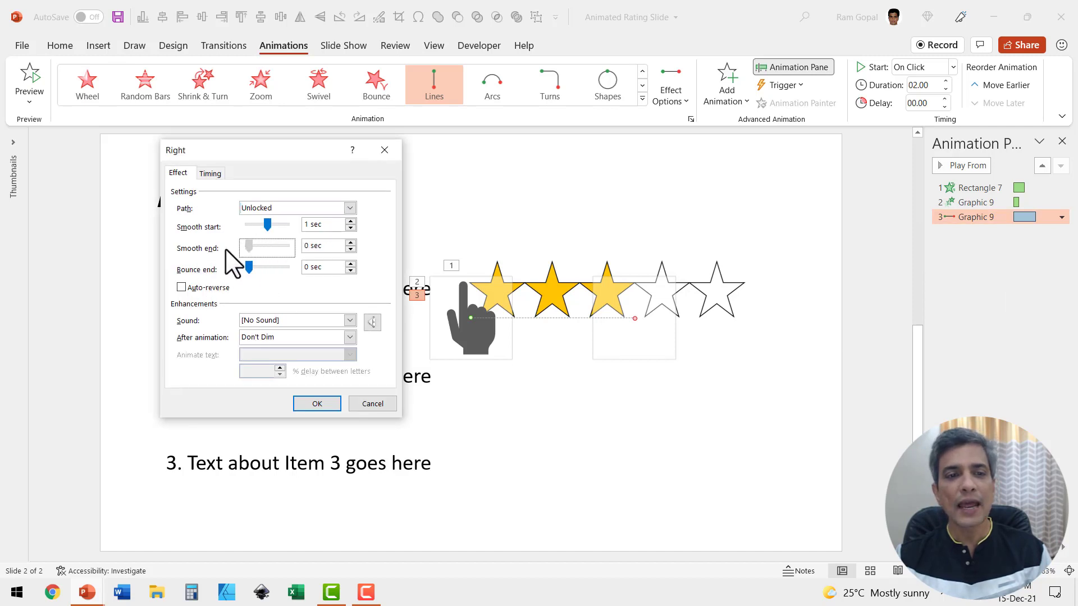
{"action": "left_click_drag", "start_coordinate": [270, 224], "coordinate": [249, 224]}
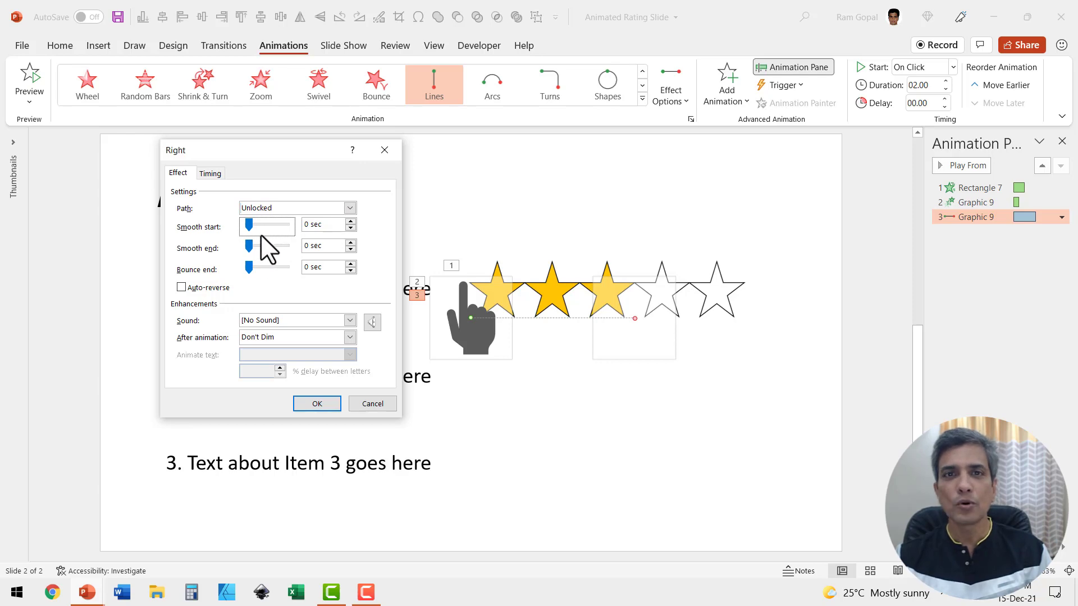
{"action": "left_click", "coordinate": [317, 405]}
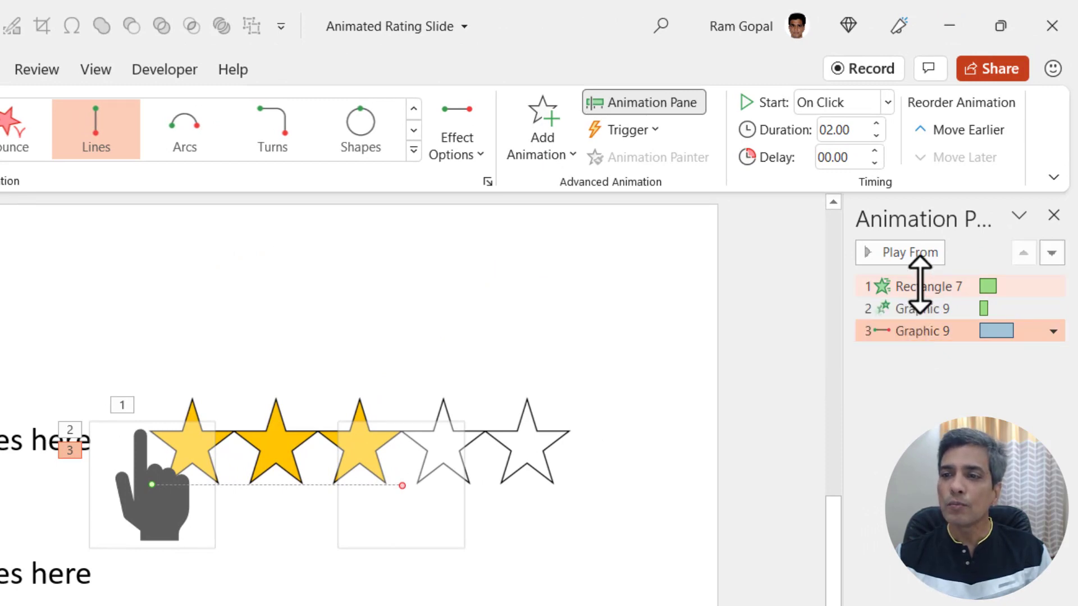
Move the star fill below the hand's motion path and shorten the slide to 01.00 seconds
{"action": "left_click_drag", "start_coordinate": [919, 285], "coordinate": [921, 348]}
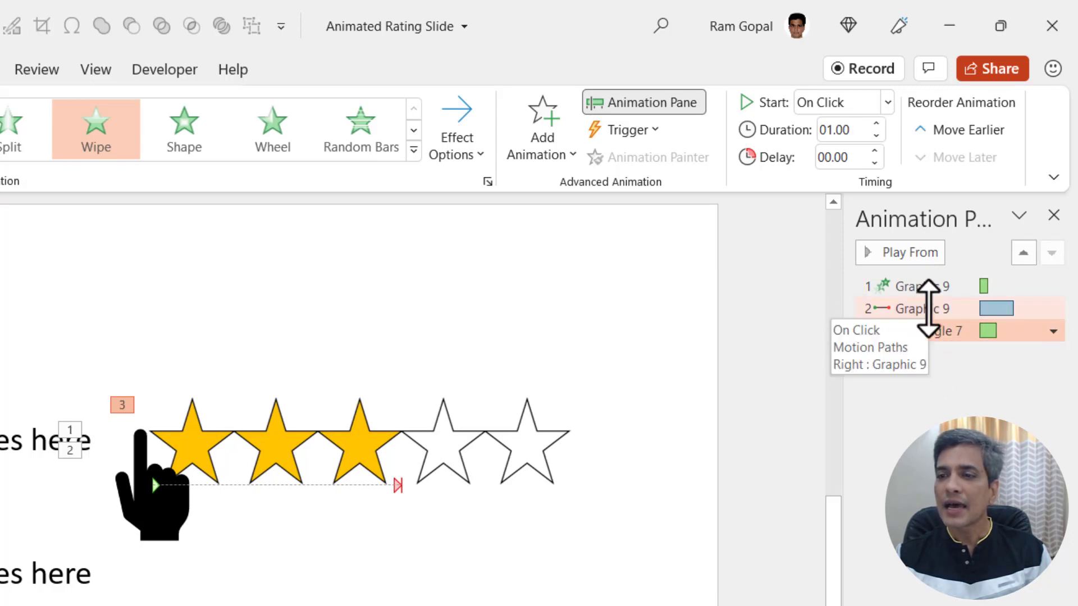
{"action": "left_click", "coordinate": [928, 309]}
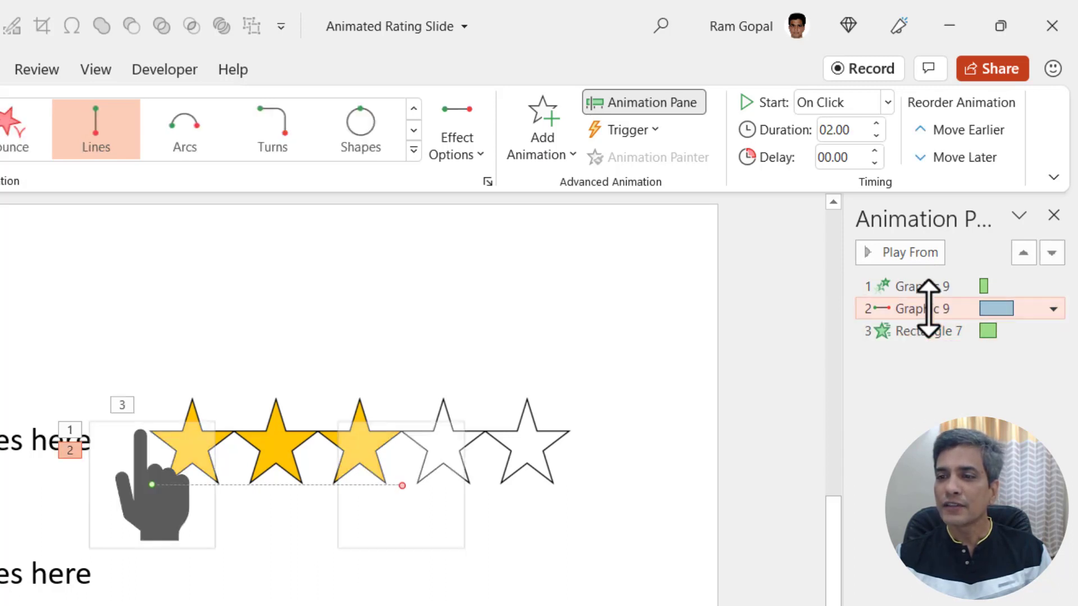
{"action": "left_click", "coordinate": [876, 136]}
{"action": "left_click", "coordinate": [876, 135]}
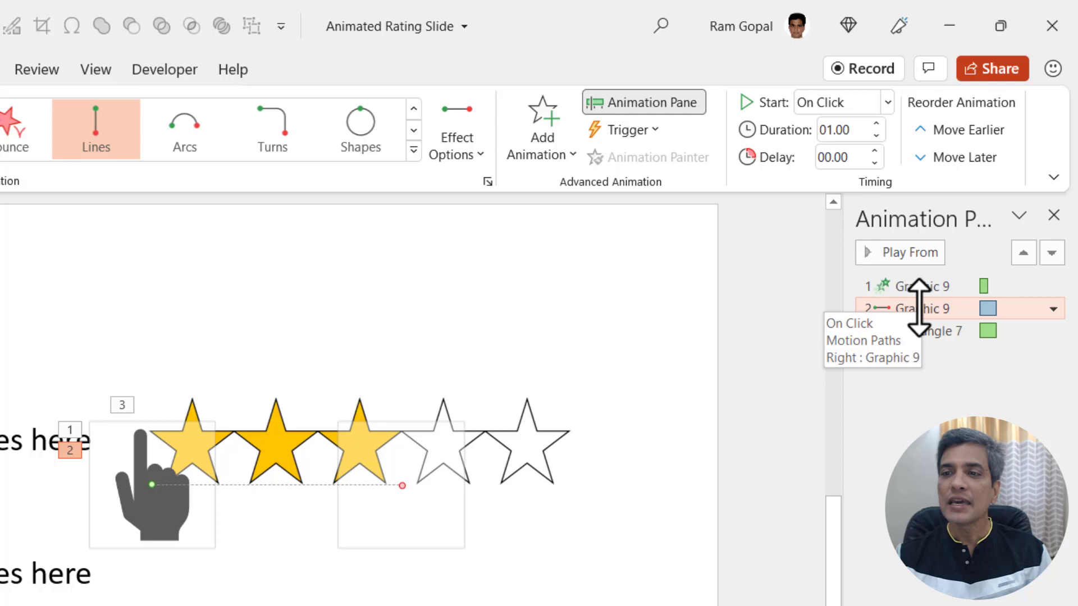
Set both the hand's slide and the star fill to start With Previous
{"action": "left_click", "coordinate": [845, 108]}
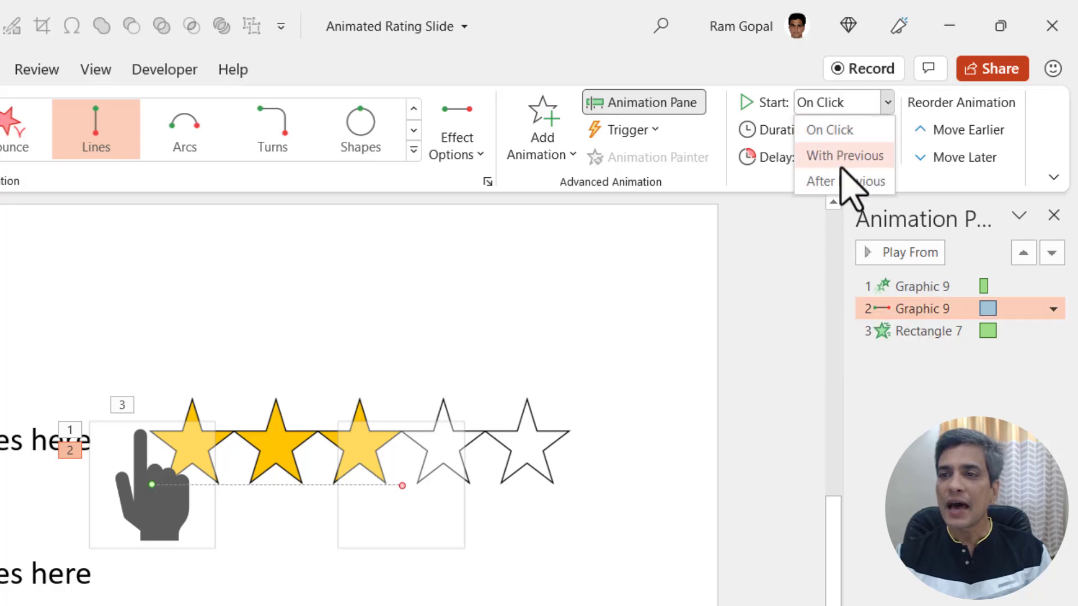
{"action": "left_click", "coordinate": [848, 180]}
{"action": "left_click", "coordinate": [920, 334]}
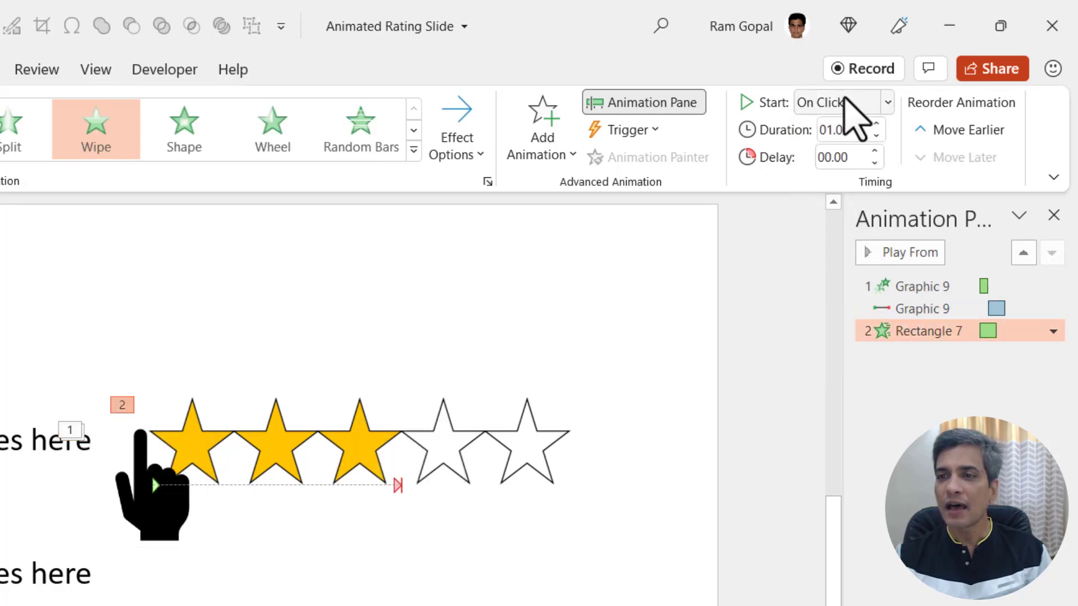
{"action": "left_click", "coordinate": [847, 107]}
{"action": "left_click", "coordinate": [839, 155]}
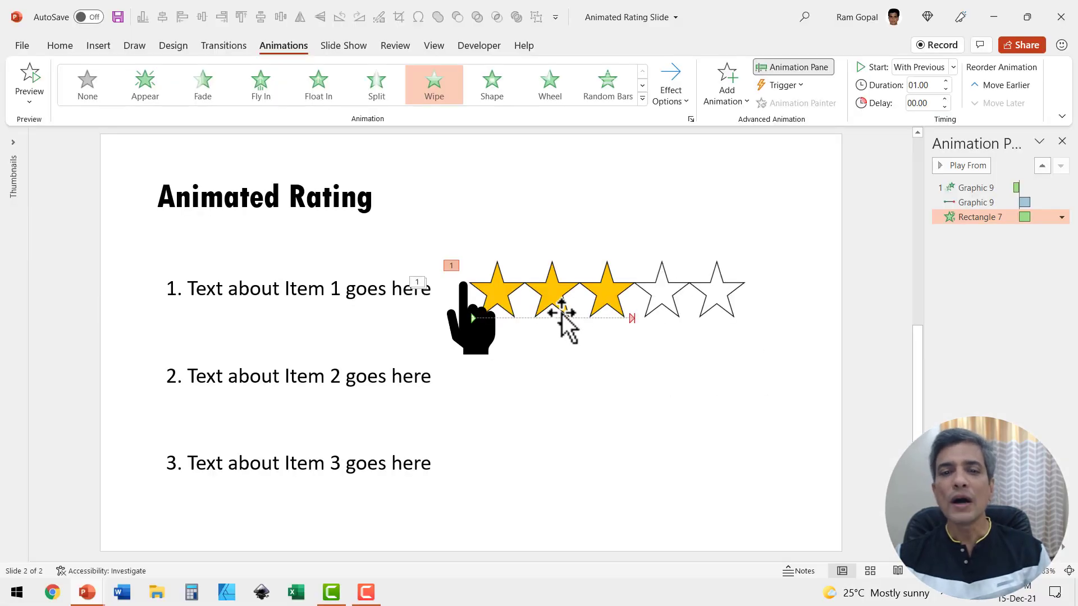
Add a Float Out exit to the hand graphic, starting After Previous
{"action": "left_click", "coordinate": [480, 351]}
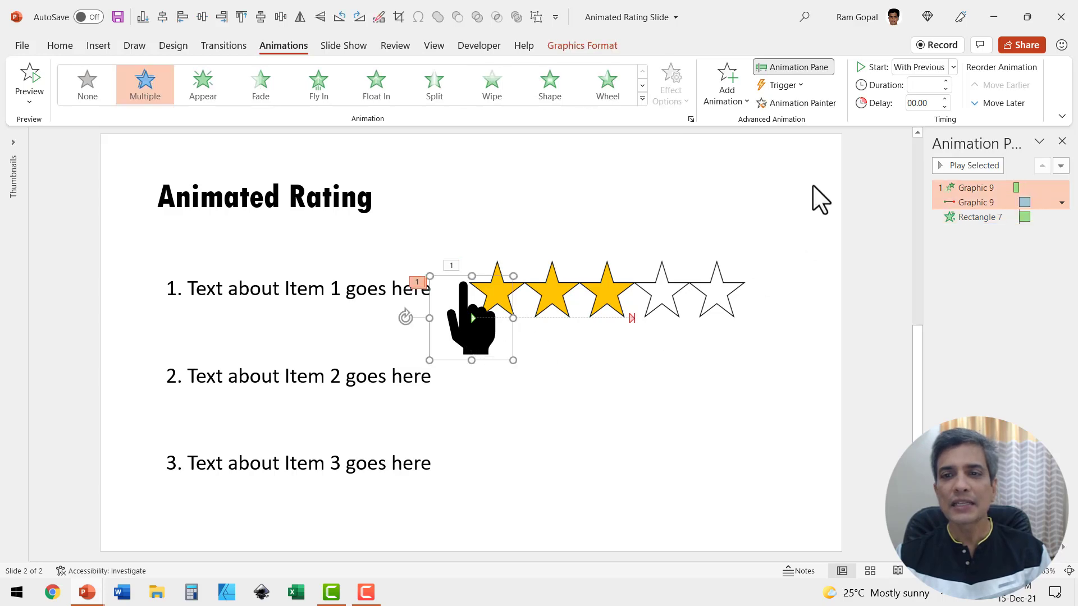
{"action": "left_click", "coordinate": [730, 93]}
{"action": "scroll", "coordinate": [794, 286], "scroll_direction": "down", "scroll_amount": 3}
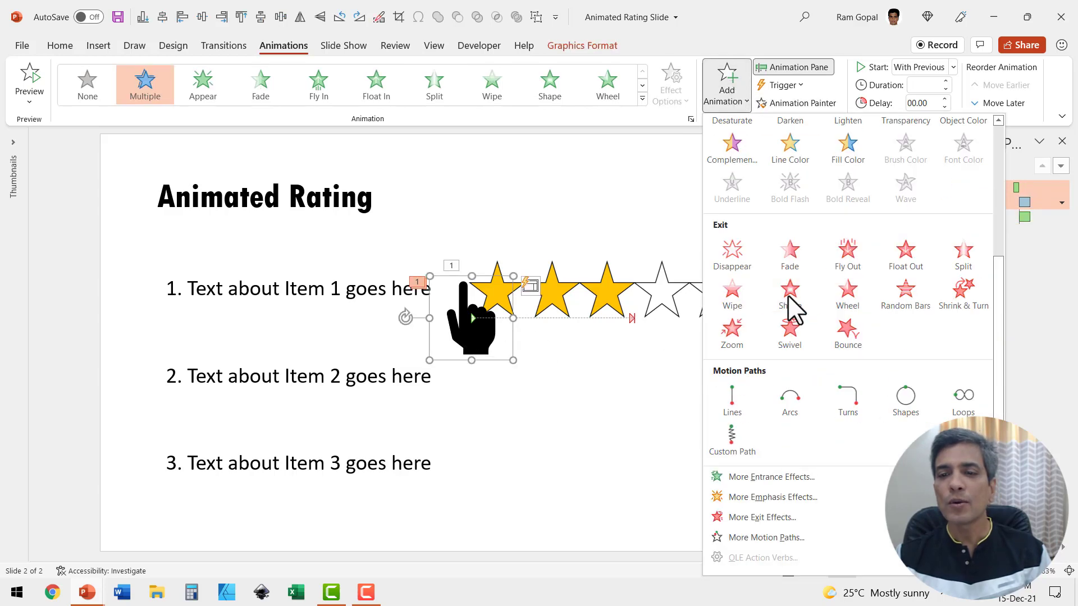
{"action": "left_click", "coordinate": [905, 253]}
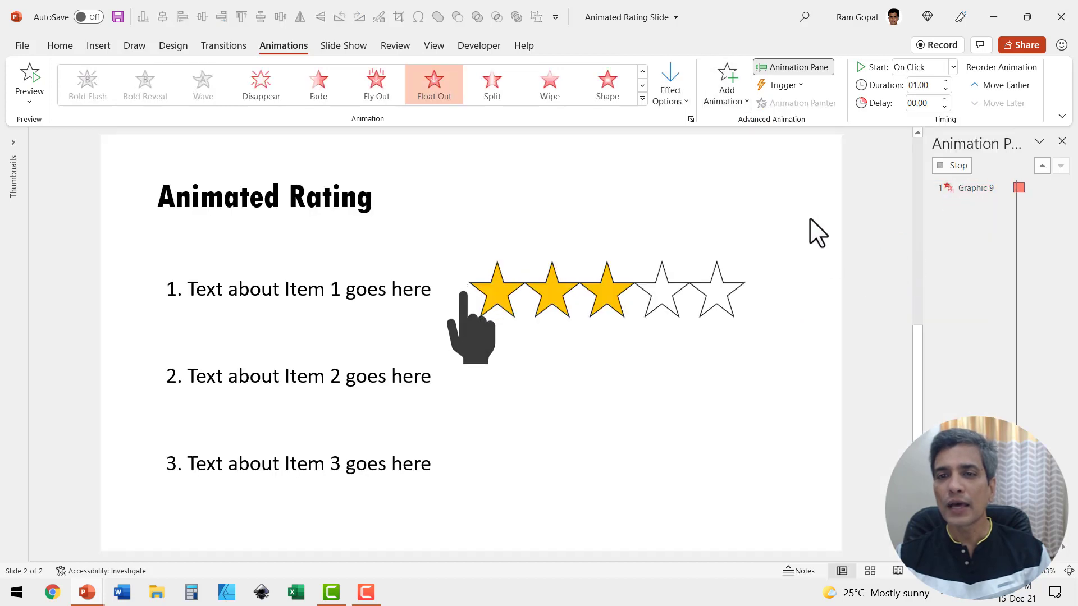
{"action": "left_click", "coordinate": [921, 66]}
{"action": "left_click", "coordinate": [926, 115]}
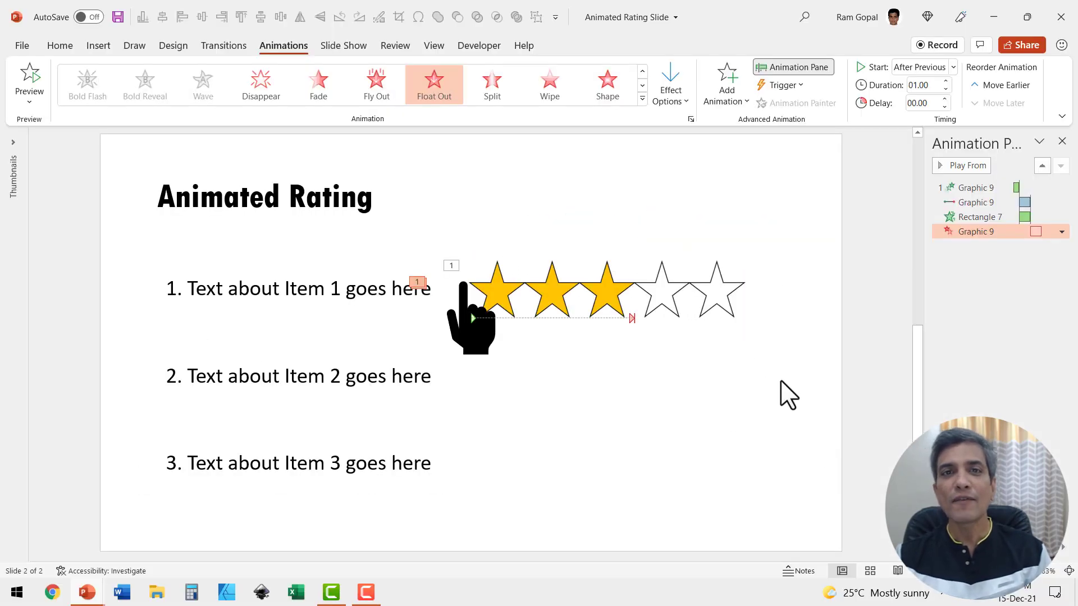
Ctrl+drag a copy of the hand and stars beside item 2, then send it to back
{"action": "left_click_drag", "start_coordinate": [802, 386], "coordinate": [369, 205]}
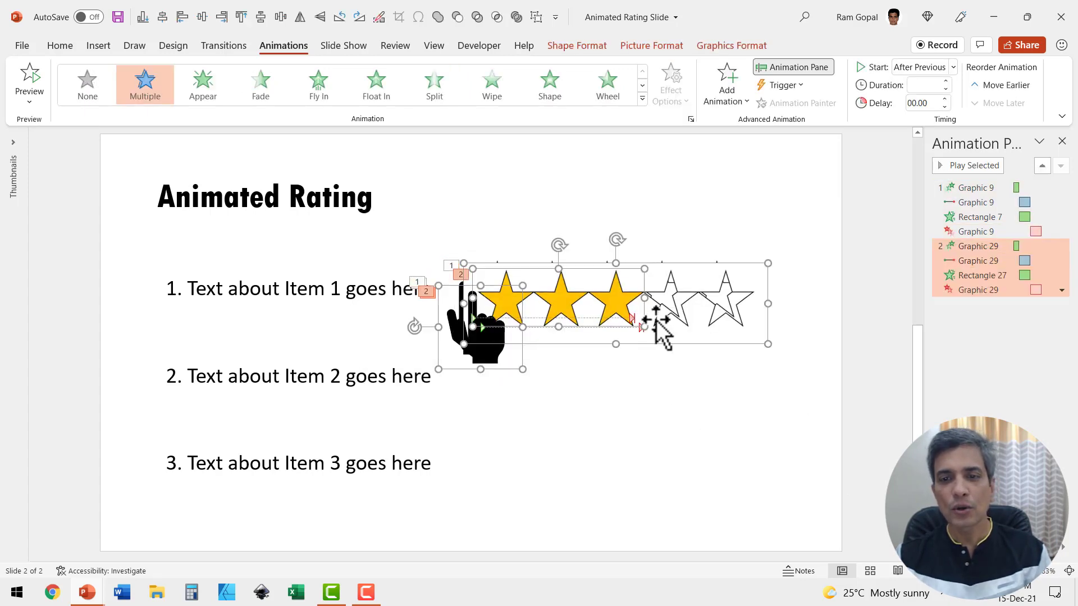
{"action": "mouse_move", "coordinate": [669, 301]}
{"action": "left_mouse_down", "text": "ctrl"}
{"action": "mouse_move", "coordinate": [661, 390]}
{"action": "mouse_move", "coordinate": [662, 362]}
{"action": "left_mouse_up", "text": "ctrl"}
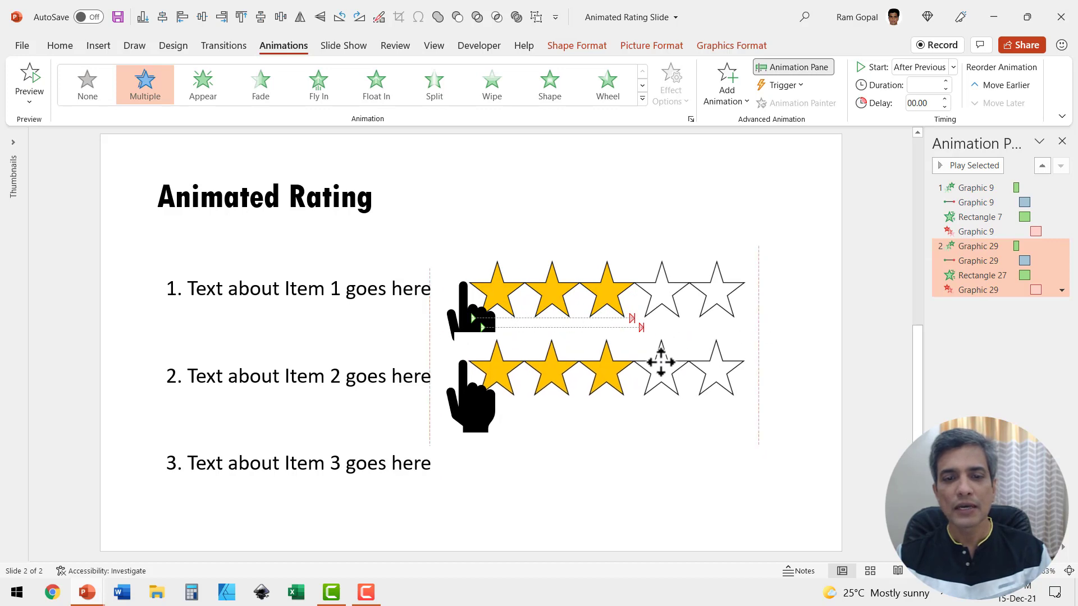
{"action": "right_click", "coordinate": [729, 349]}
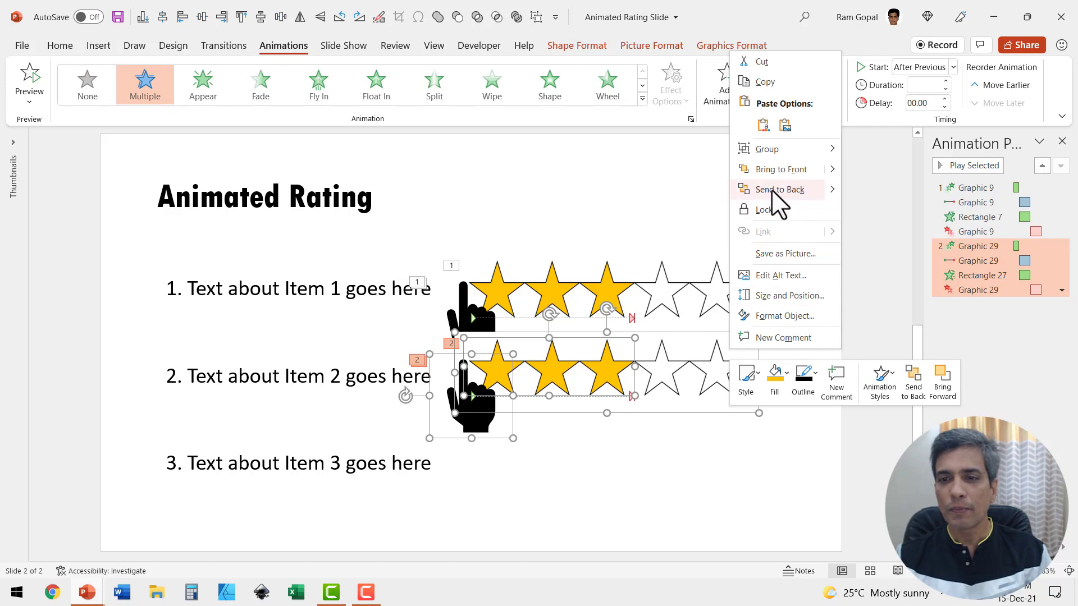
{"action": "left_click", "coordinate": [777, 204]}
{"action": "left_click", "coordinate": [722, 481]}
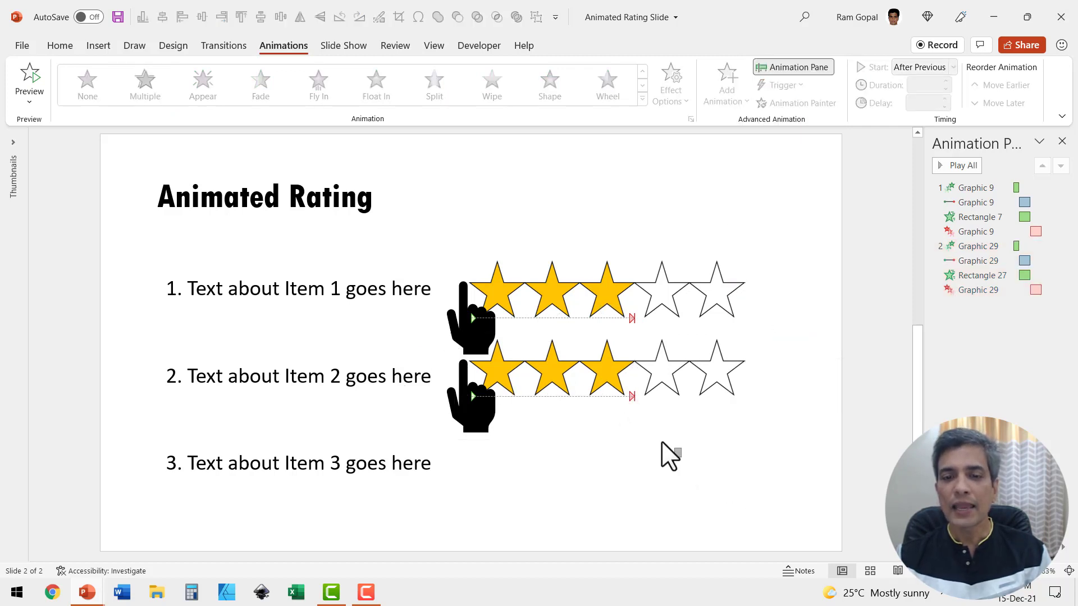
Widen Rectangle 27 over the fourth star and extend Graphic 29's motion path end to match
{"action": "left_click_drag", "start_coordinate": [681, 458], "coordinate": [450, 304]}
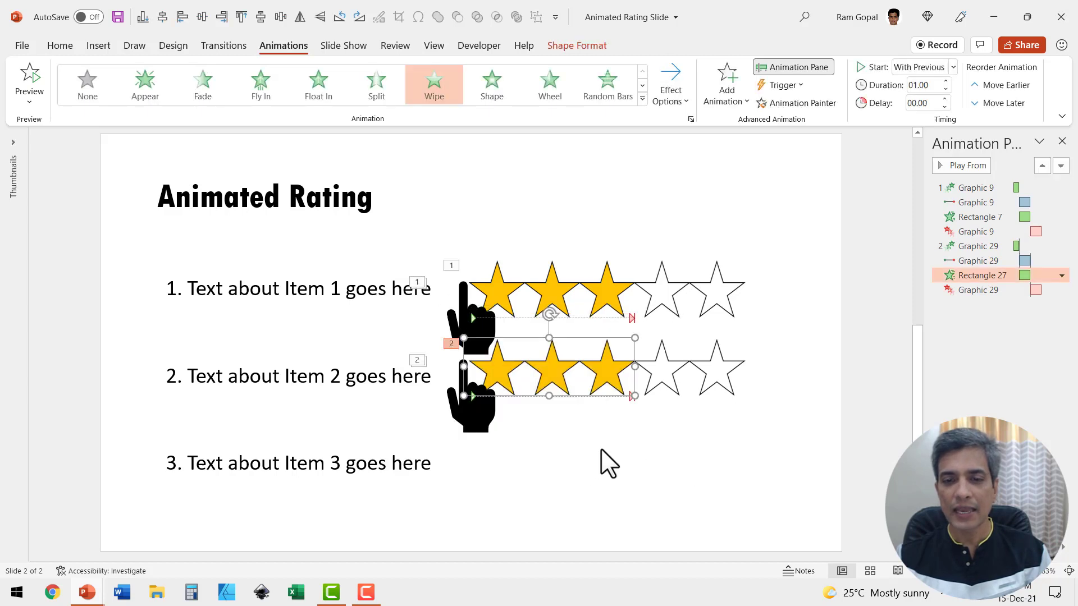
{"action": "left_click_drag", "start_coordinate": [637, 367], "coordinate": [690, 369]}
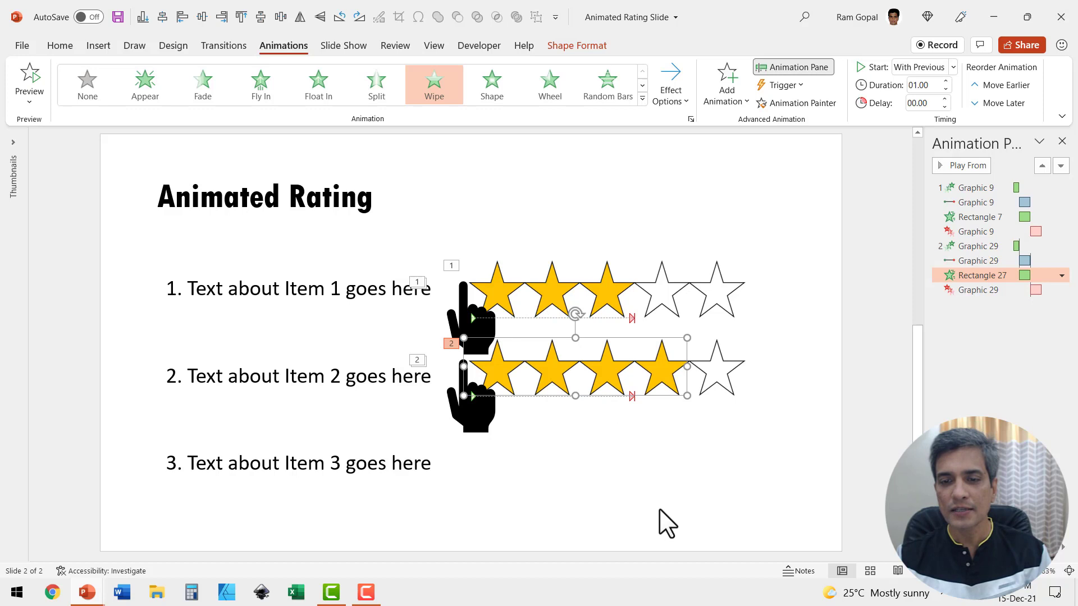
{"action": "left_click", "coordinate": [477, 396]}
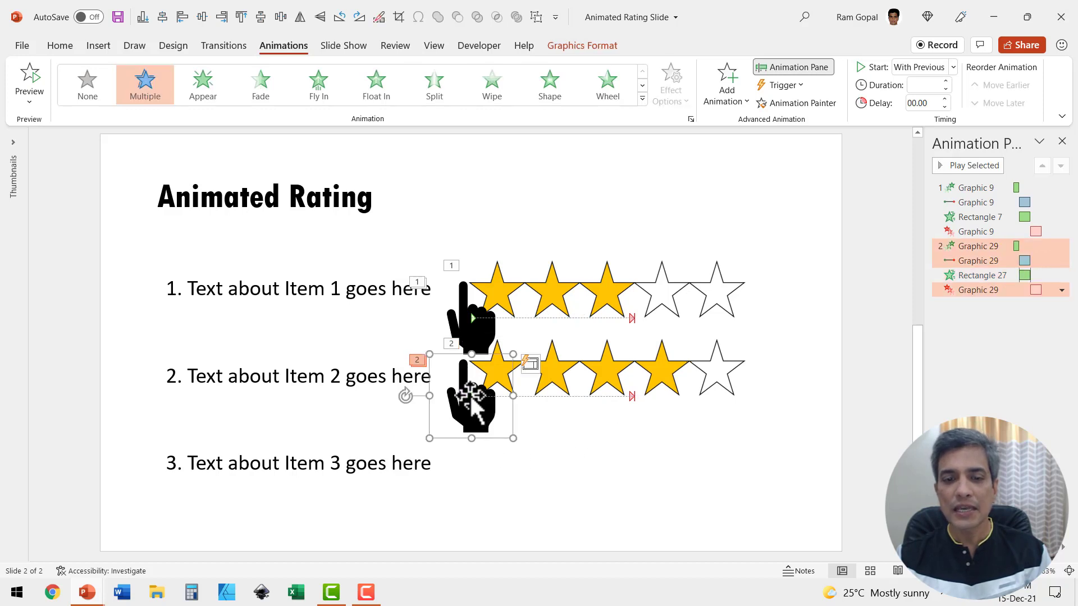
{"action": "left_click", "coordinate": [475, 398]}
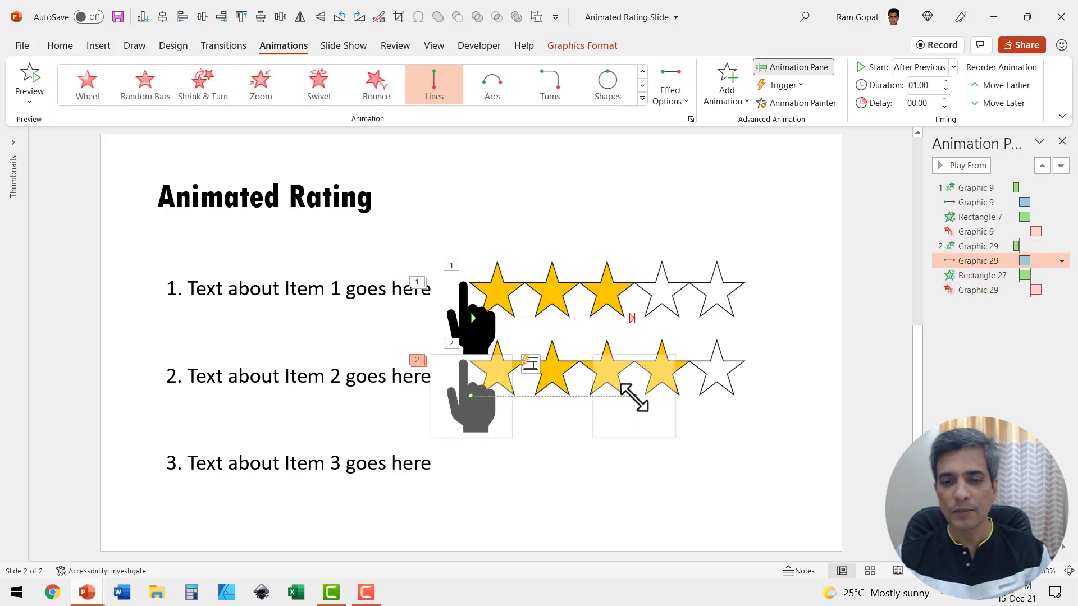
{"action": "left_click_drag", "start_coordinate": [632, 393], "coordinate": [685, 398]}
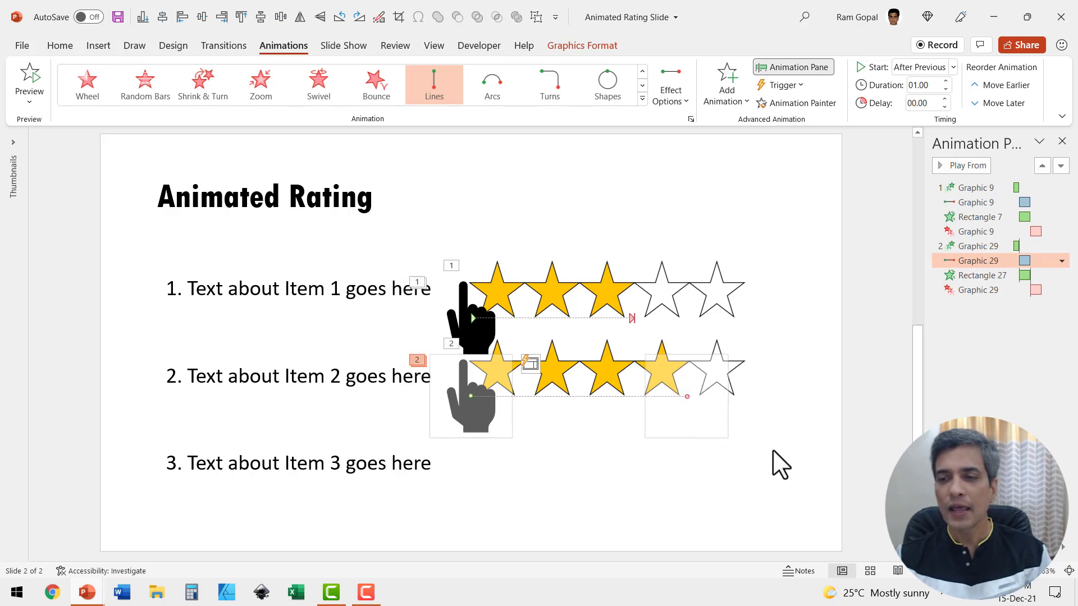
{"action": "left_click", "coordinate": [766, 492]}
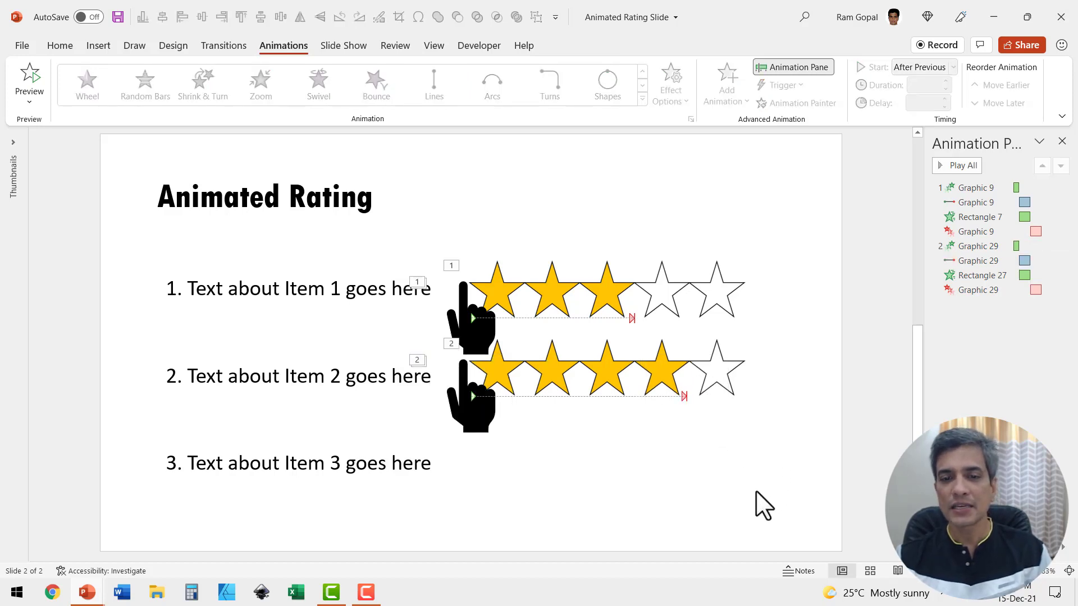